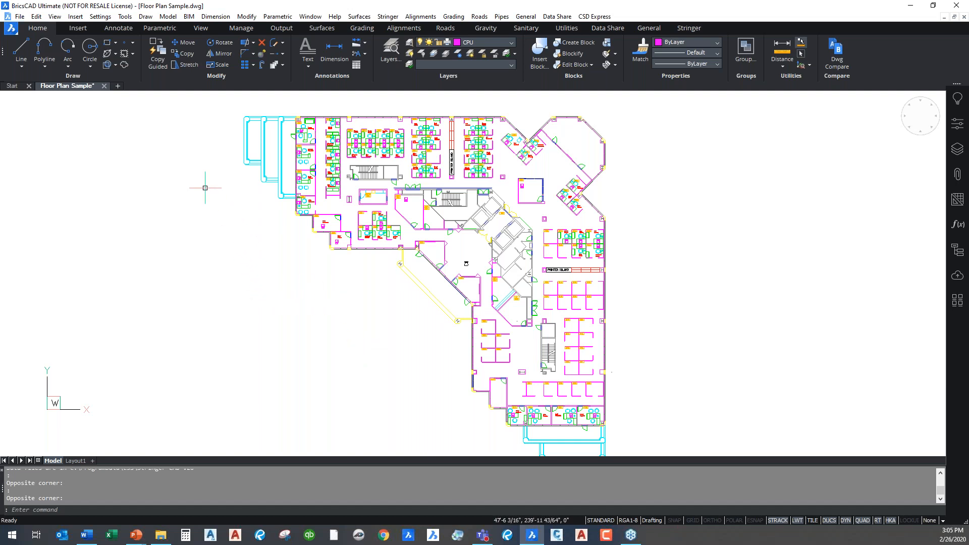
- Run DWG Compare against Floor Plan Sample_Rev 2.dwg and move the Compare toolbar clear of the floor plan
left_click(125, 17)
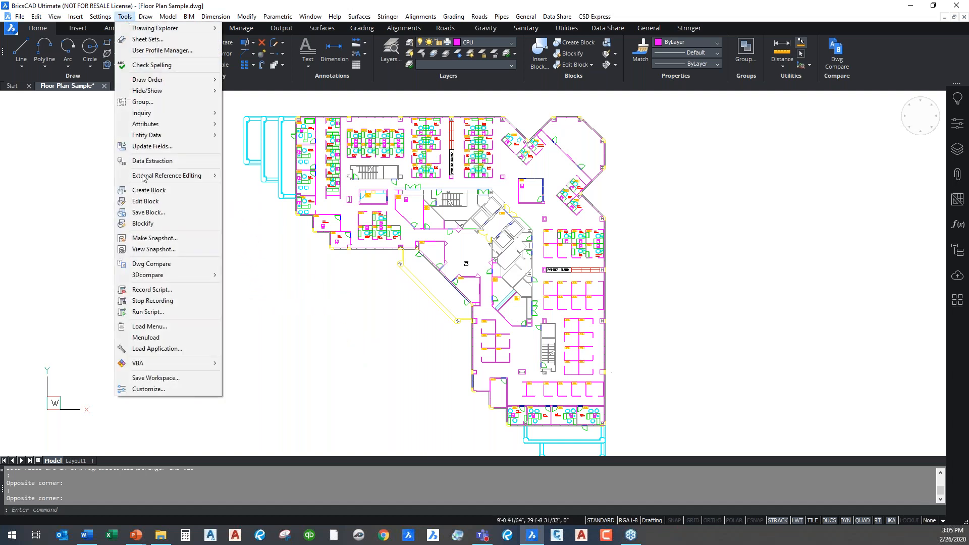
left_click(168, 268)
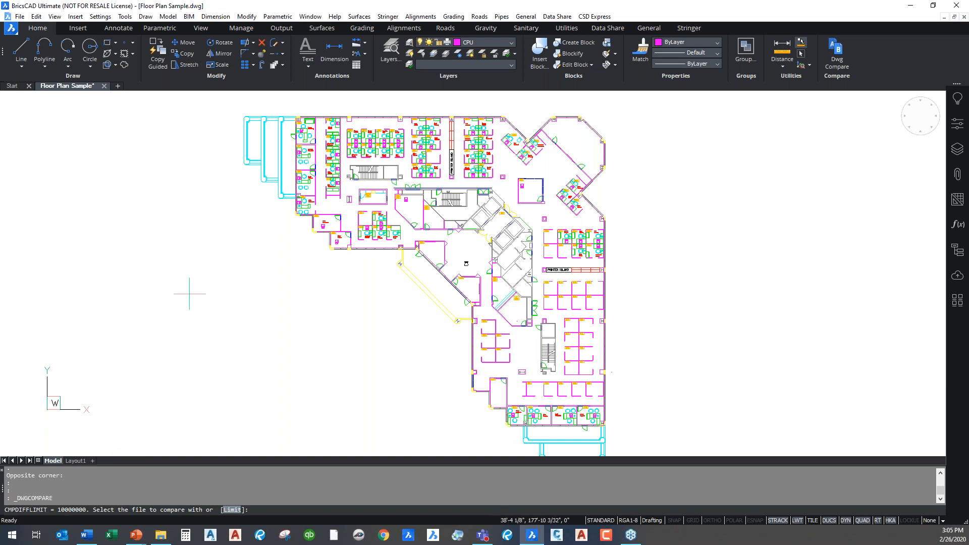
mouse_move(410, 124)
left_mouse_down()
mouse_move(447, 107)
mouse_move(446, 90)
left_mouse_up()
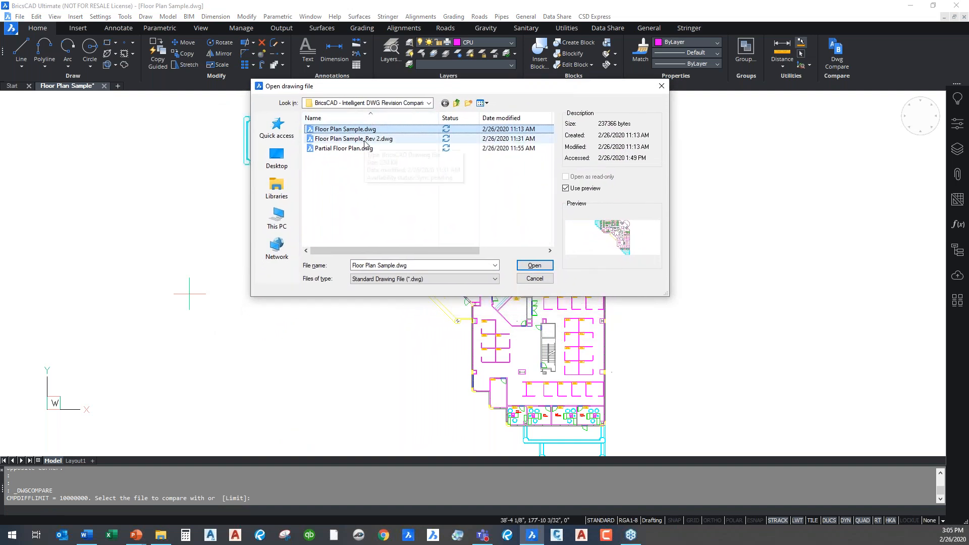
left_click(365, 139)
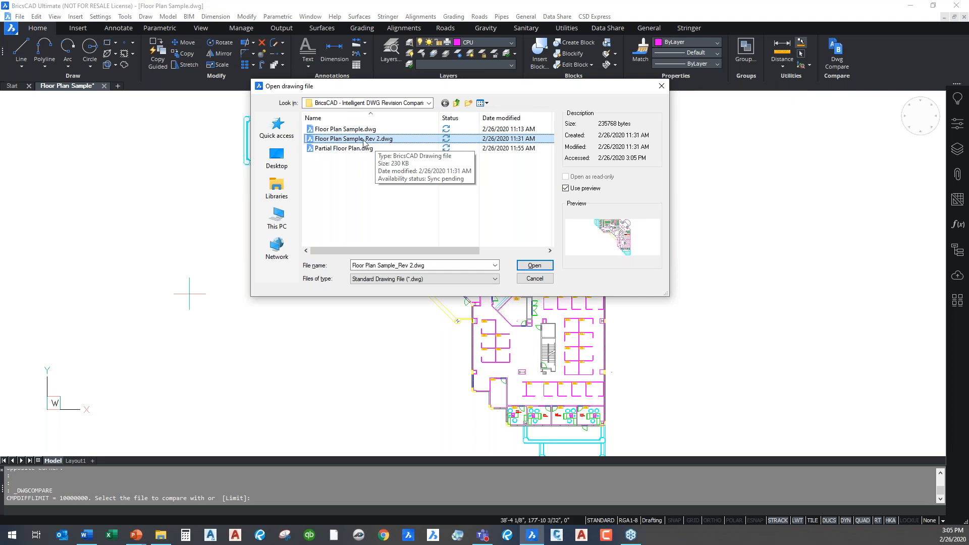
left_click(349, 130)
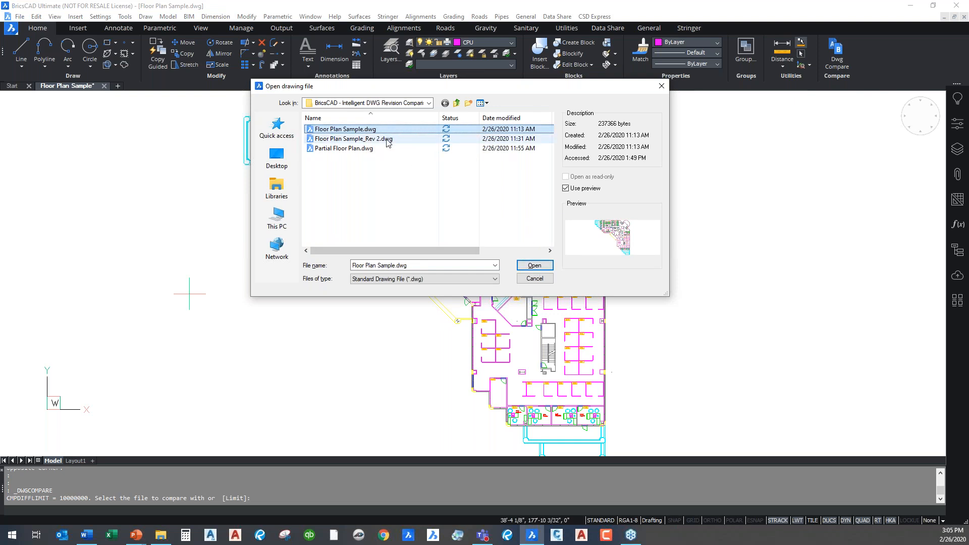
left_click(434, 139)
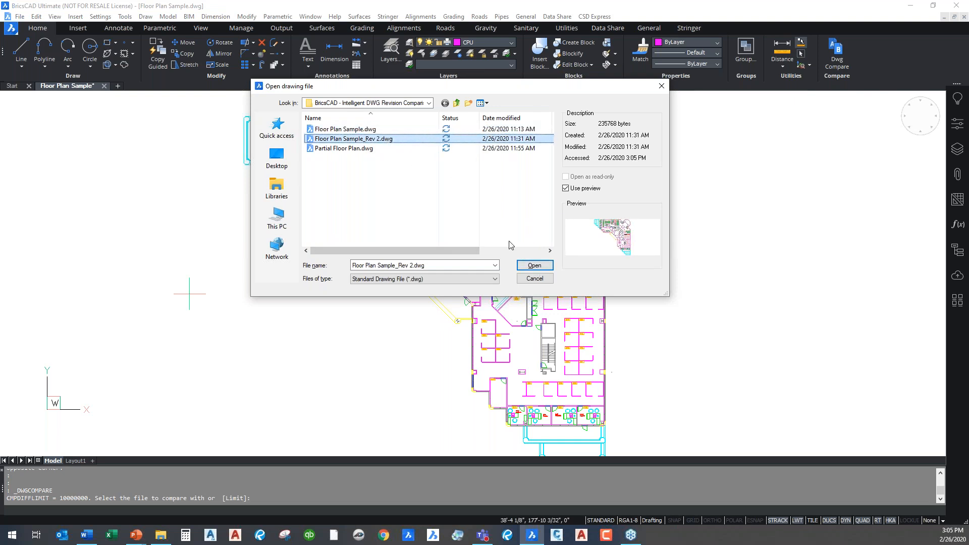
left_click(535, 266)
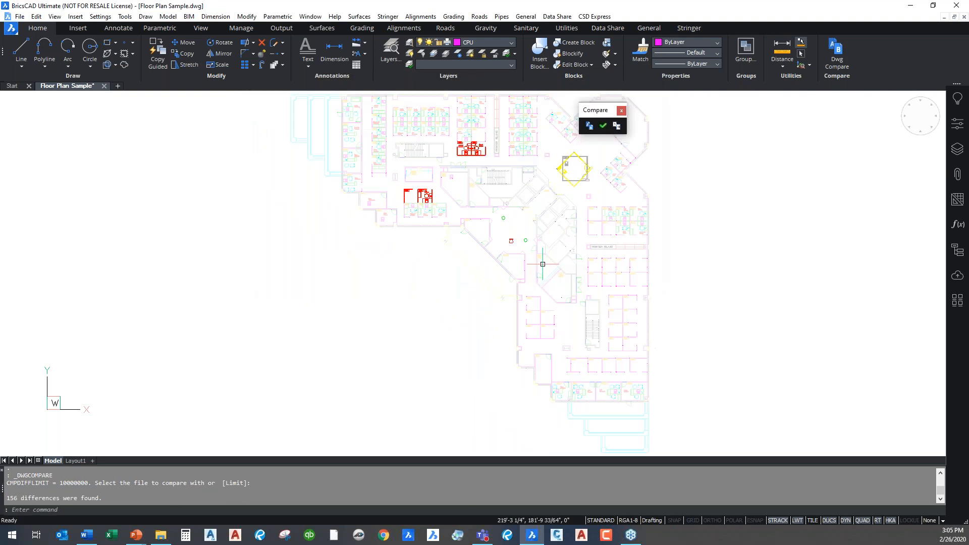
left_click_drag(610, 114, 806, 120)
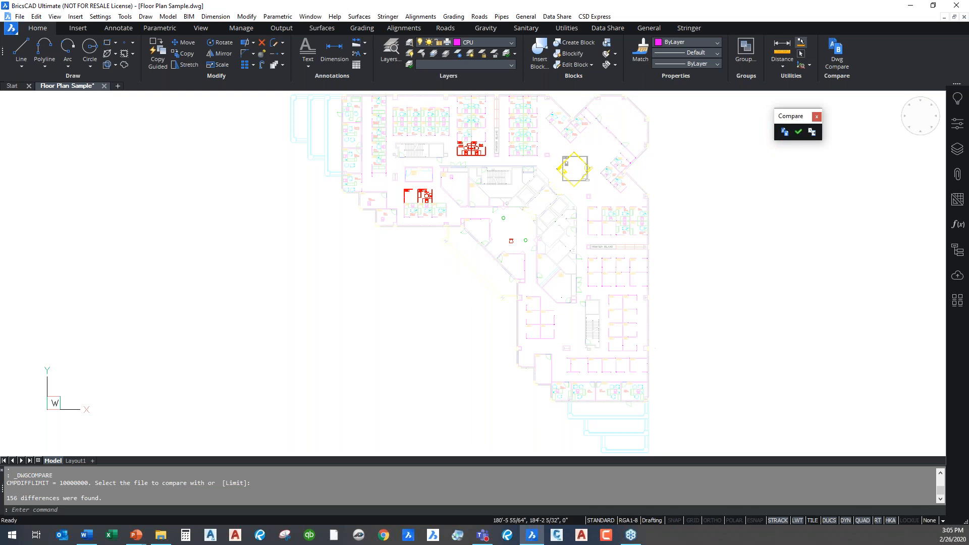
- Examine the red-marked differences at cubicles 6023 and 6024 and at cubicles 6062 and 6063
middle_click_drag(480, 264, 416, 297)
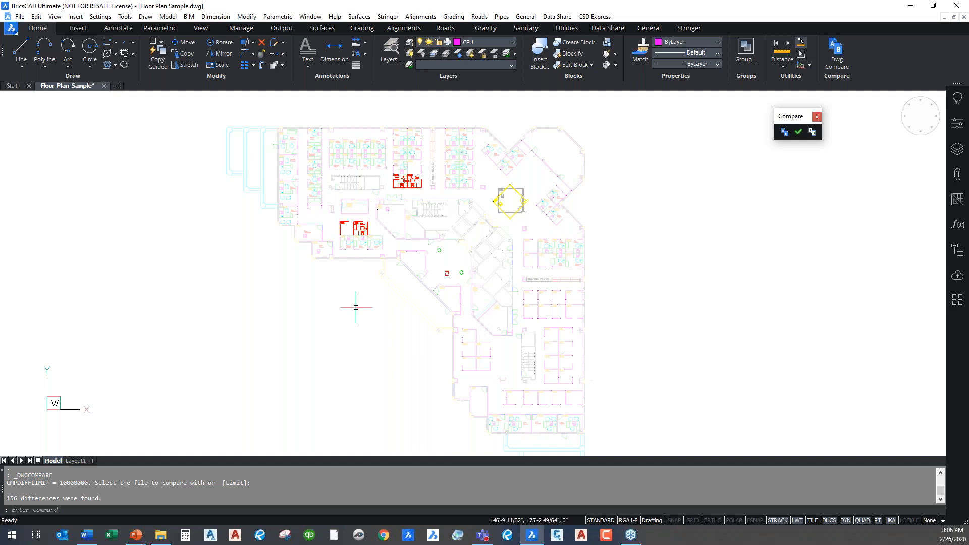
scroll(384, 227, "up", 5)
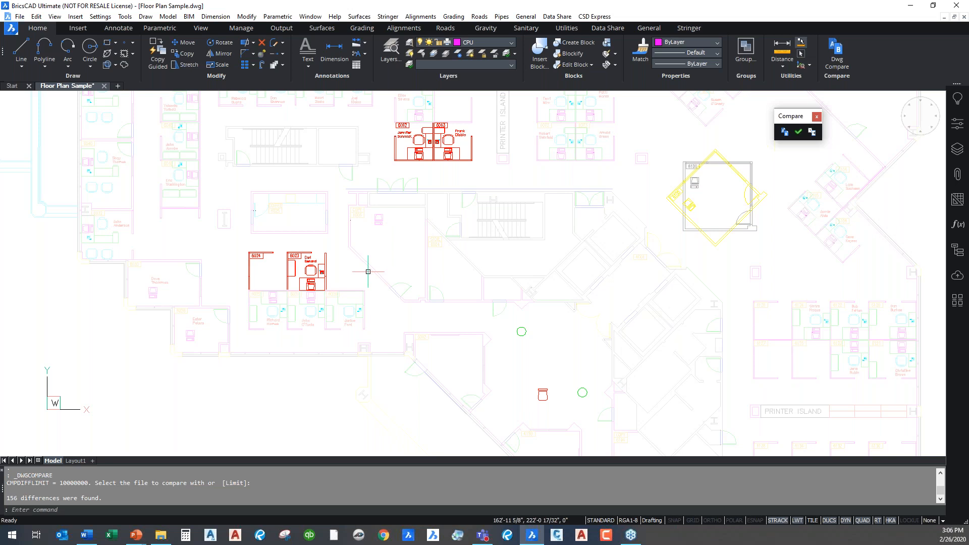
scroll(284, 296, "up", 5)
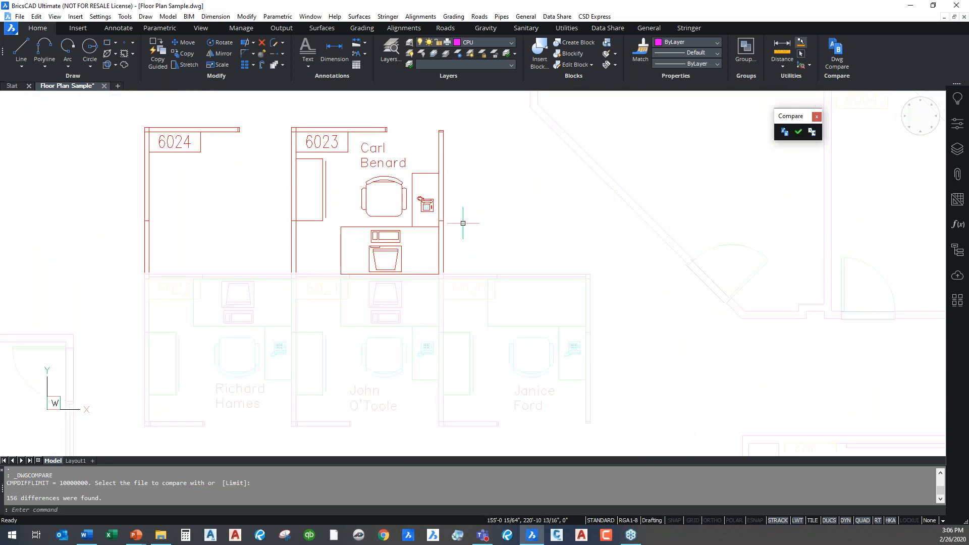
middle_click_drag(463, 224, 465, 268)
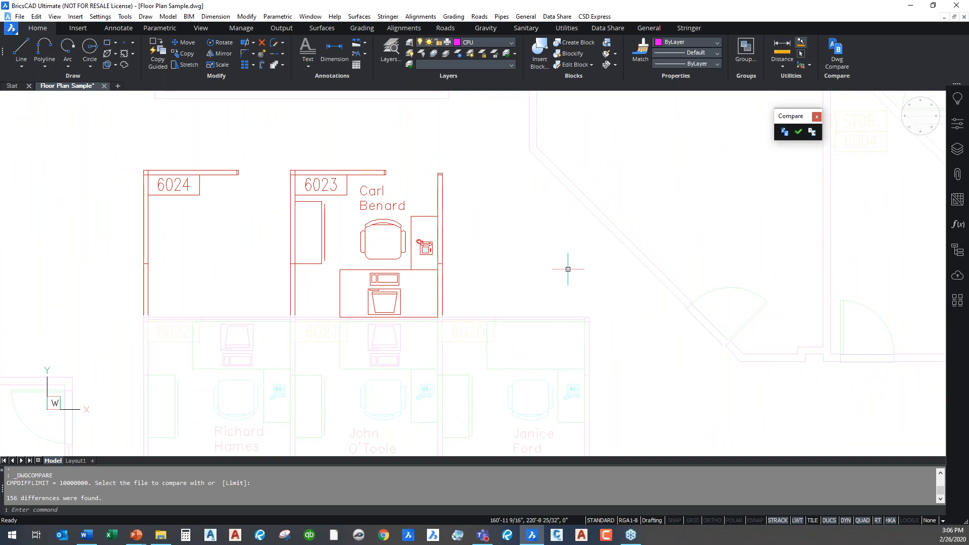
mouse_move(444, 213)
scroll(463, 313, "down", 4)
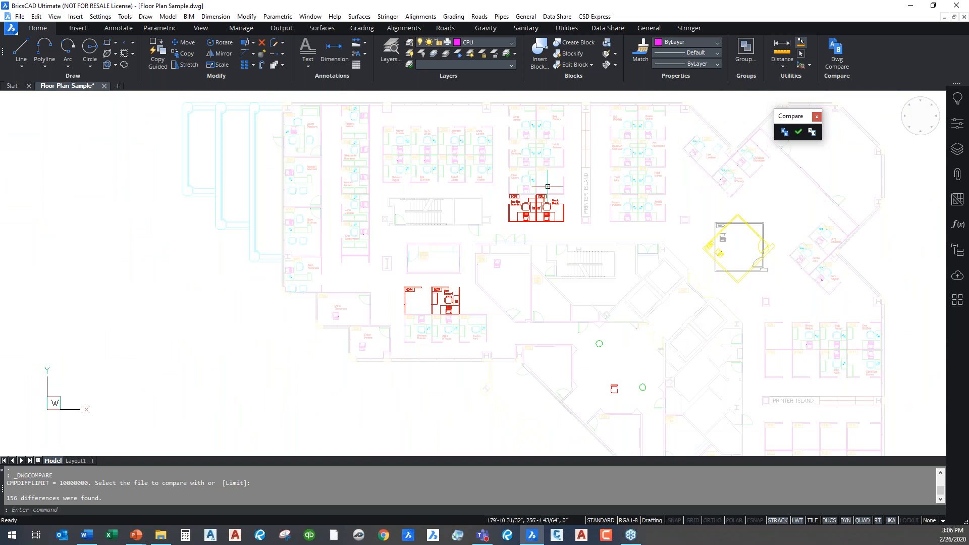
scroll(568, 207, "up", 3)
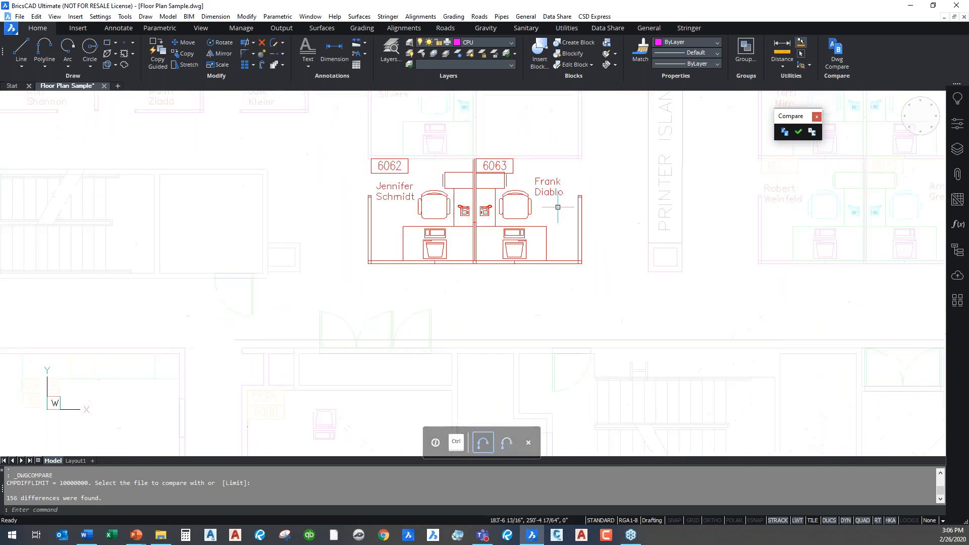
scroll(558, 207, "down", 4)
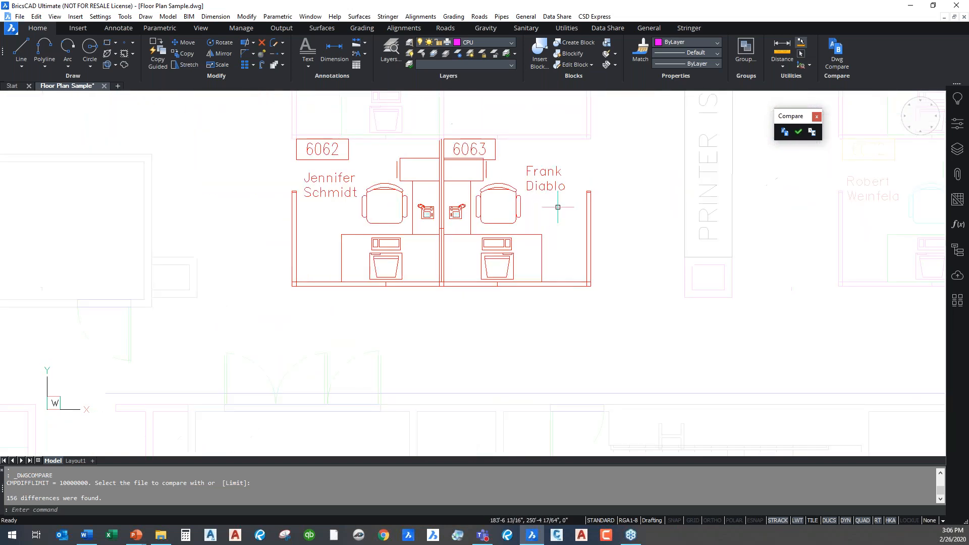
- Examine the overlapping outlines of room 6100 and the marked chair and green circles in the central lobby
scroll(801, 267, "up", 5)
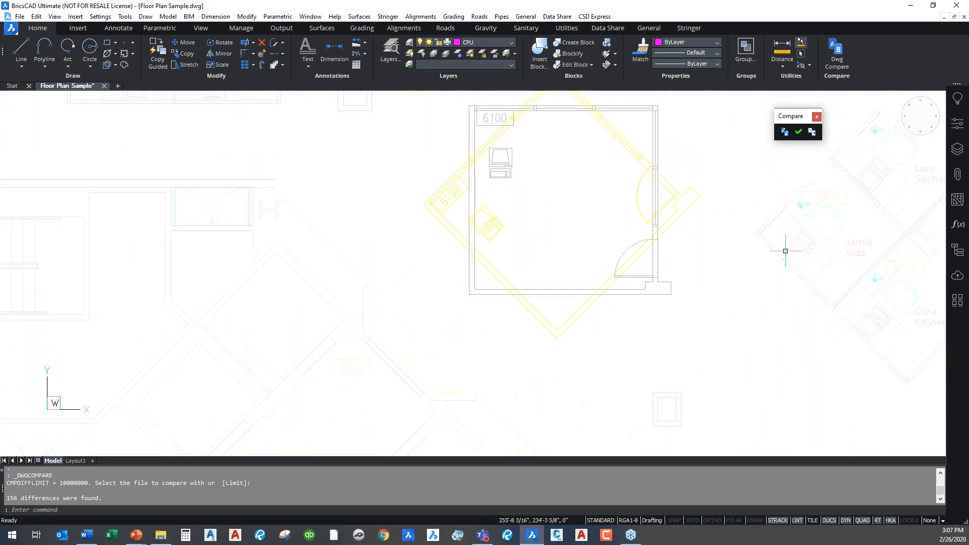
middle_click_drag(756, 223, 731, 275)
scroll(268, 272, "down", 1)
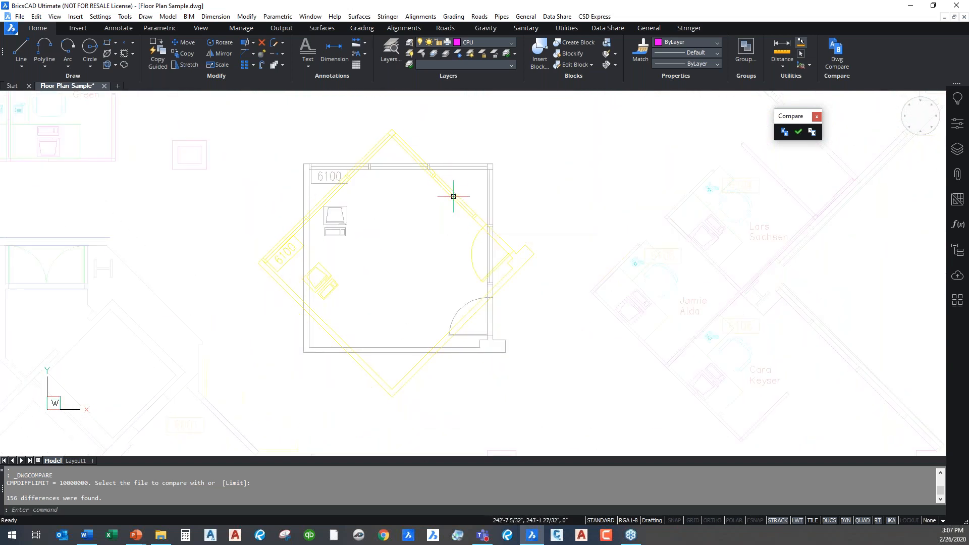
mouse_move(453, 197)
scroll(415, 213, "down", 5)
scroll(342, 298, "up", 5)
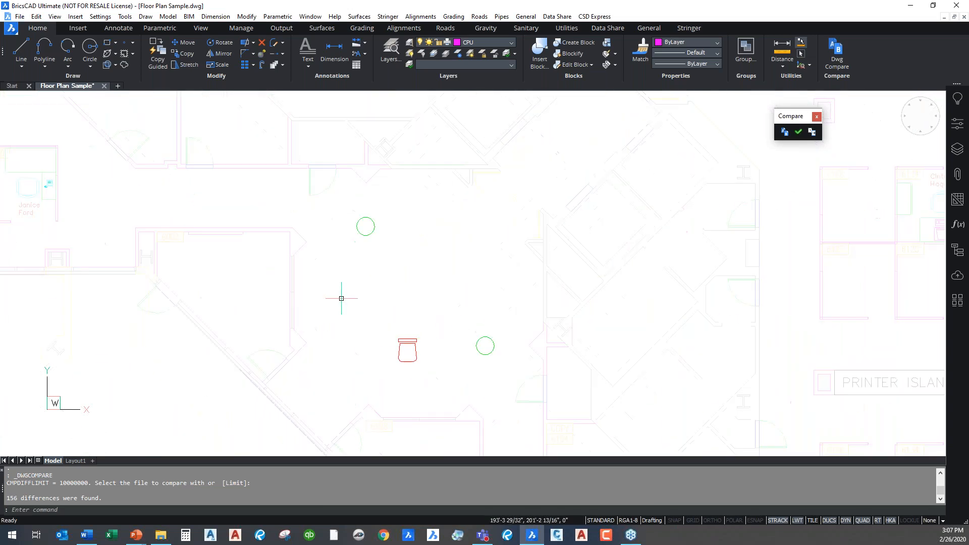
scroll(368, 243, "up", 4)
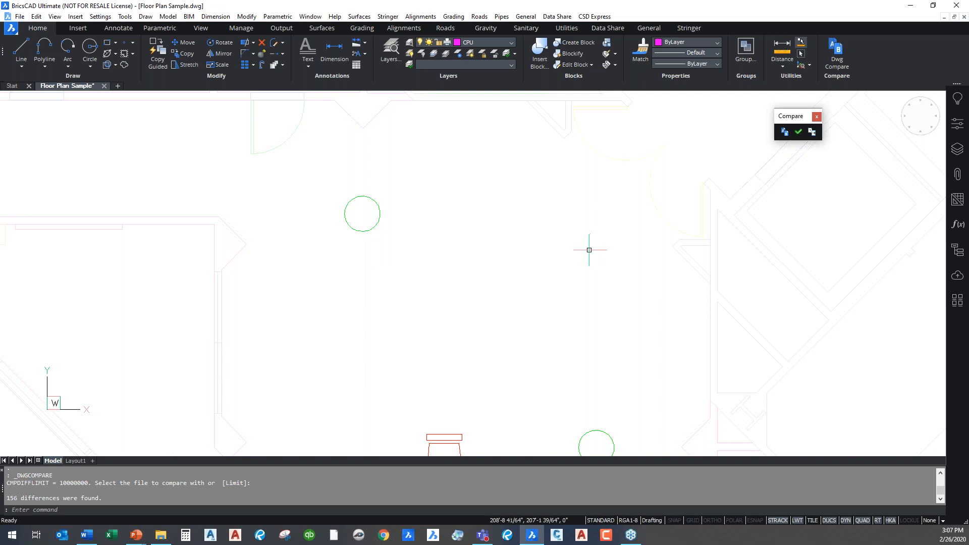
scroll(589, 250, "down", 6)
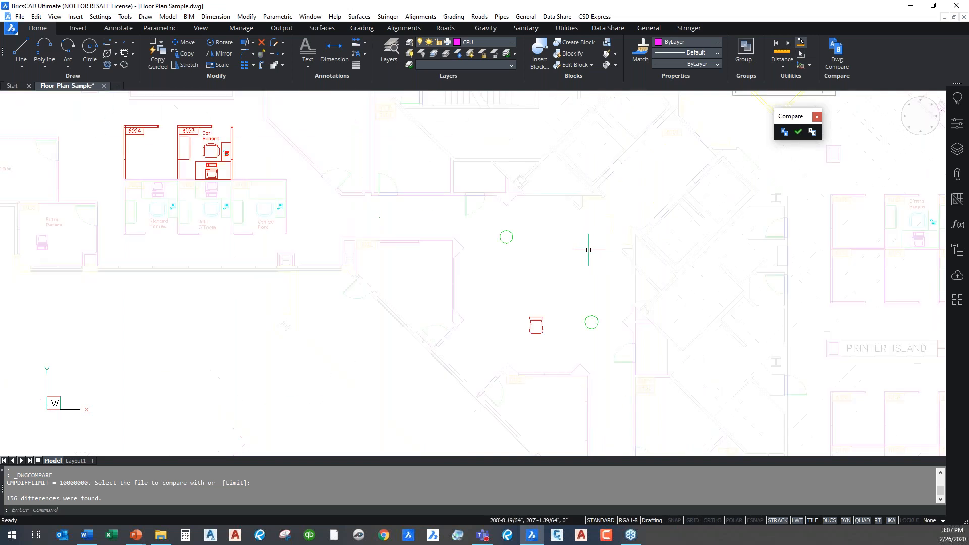
middle_click_drag(617, 225, 451, 315)
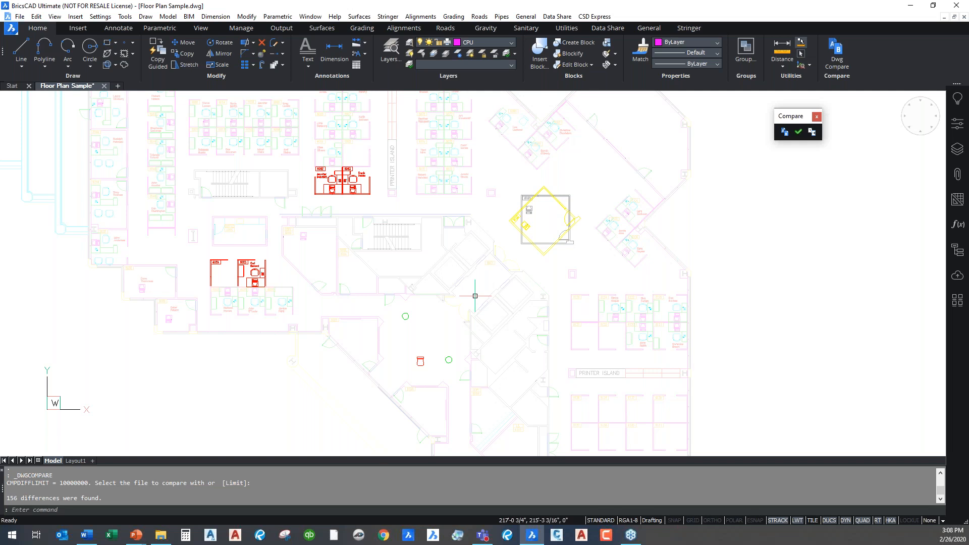
- Erase all the red-marked entities of cubicles 6062 and 6063 beside the printer island
scroll(340, 181, "up", 5)
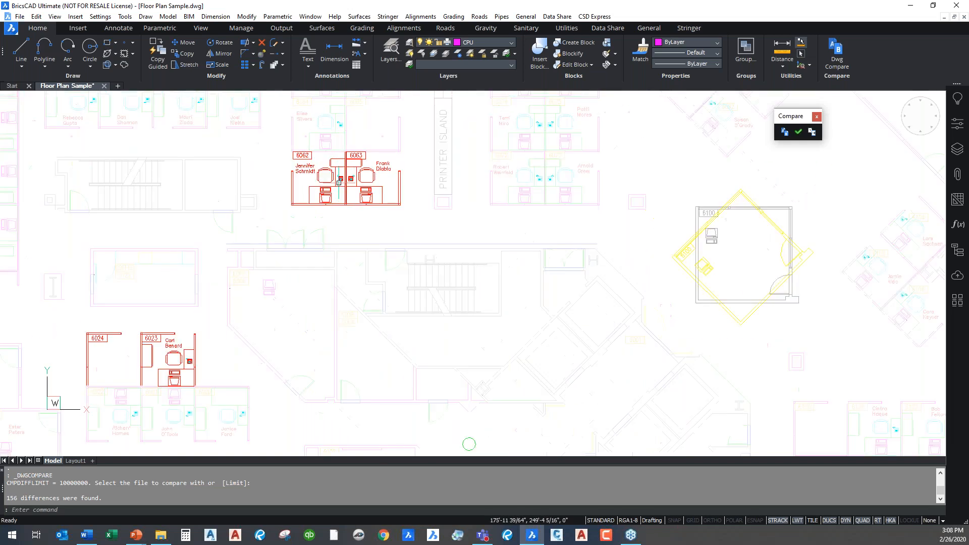
middle_click_drag(352, 184, 389, 277)
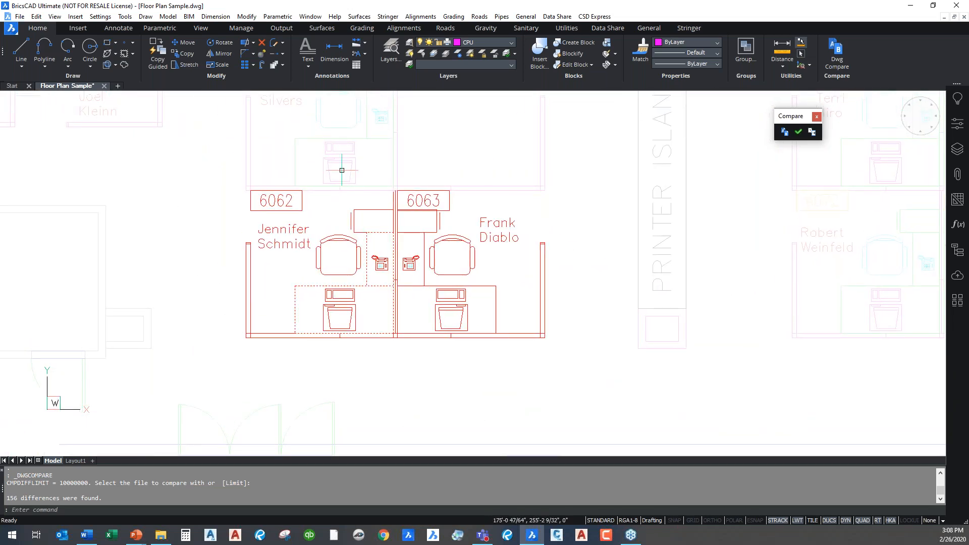
type("e")
key("Return")
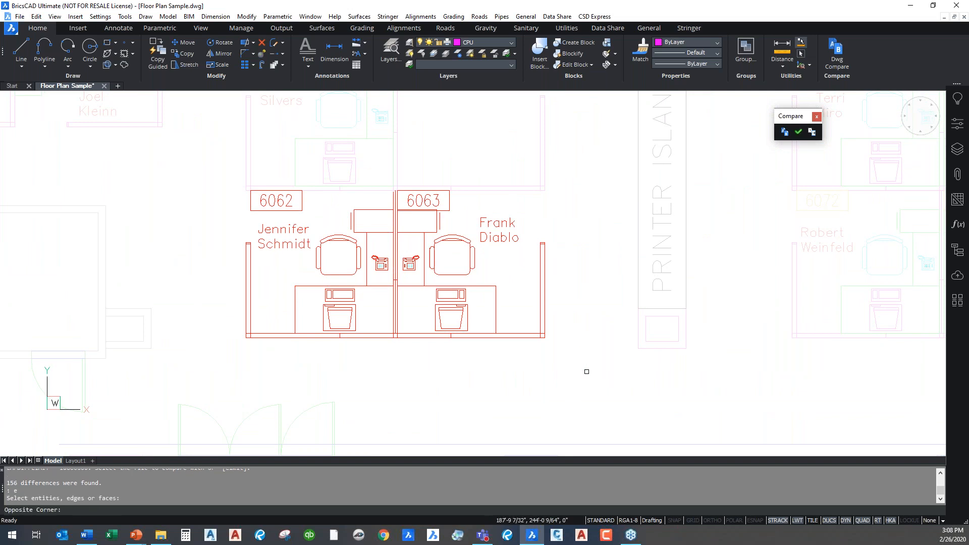
left_click(586, 372)
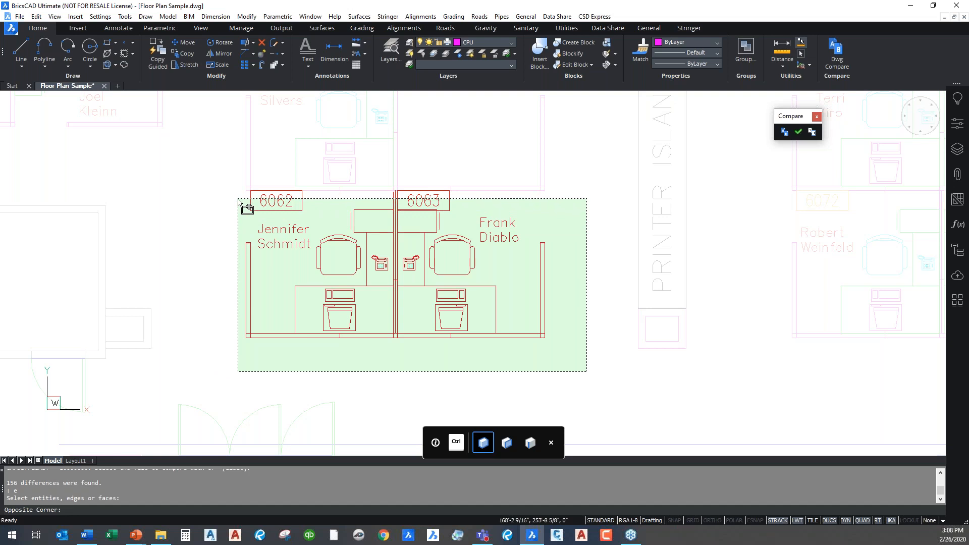
left_click(238, 198)
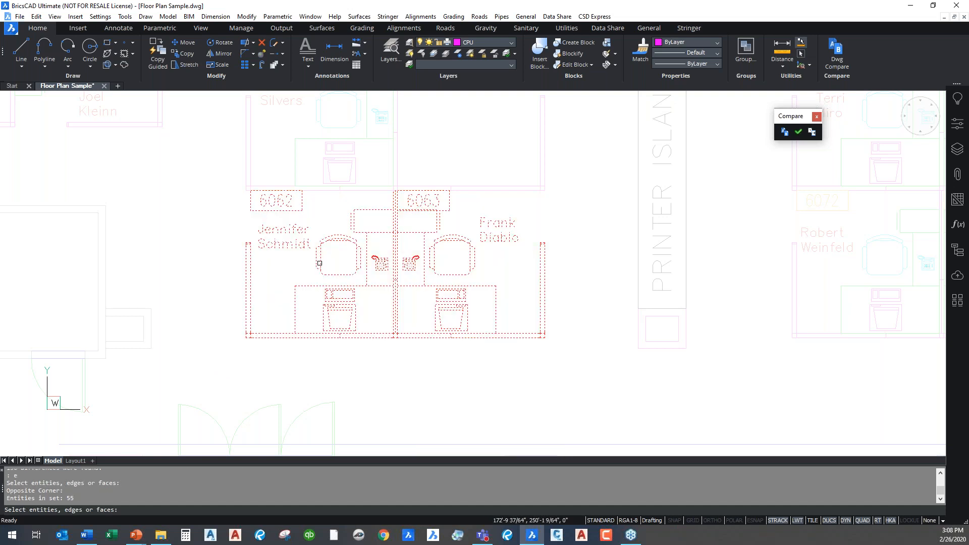
key("Return")
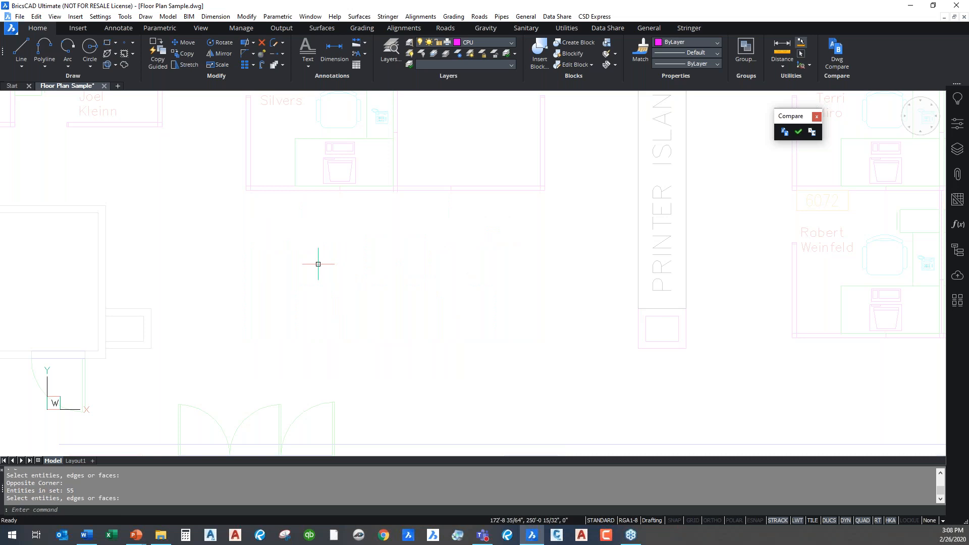
- Erase all the red-marked entities of cubicles 6023 and 6024
scroll(318, 264, "down", 5)
middle_click_drag(283, 390, 336, 314)
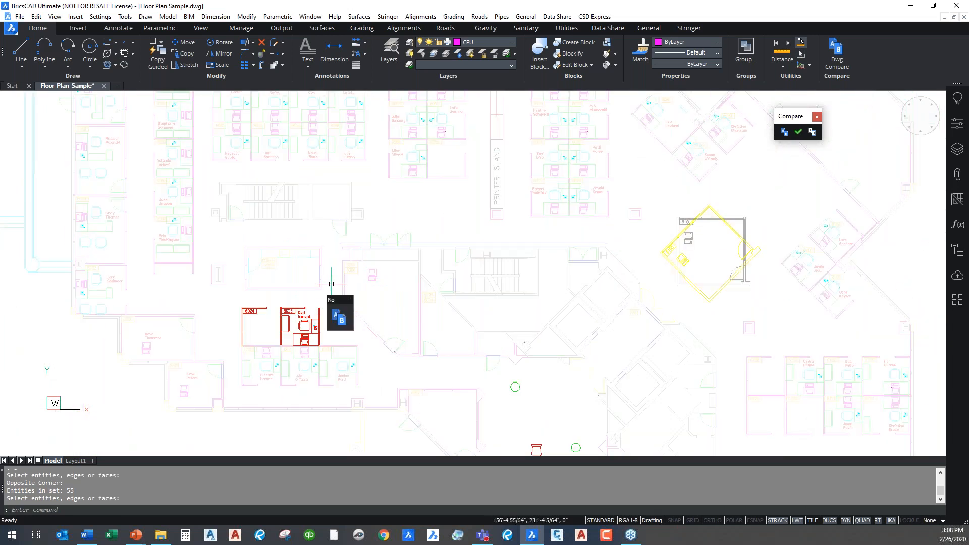
left_click(312, 302)
left_click(302, 299)
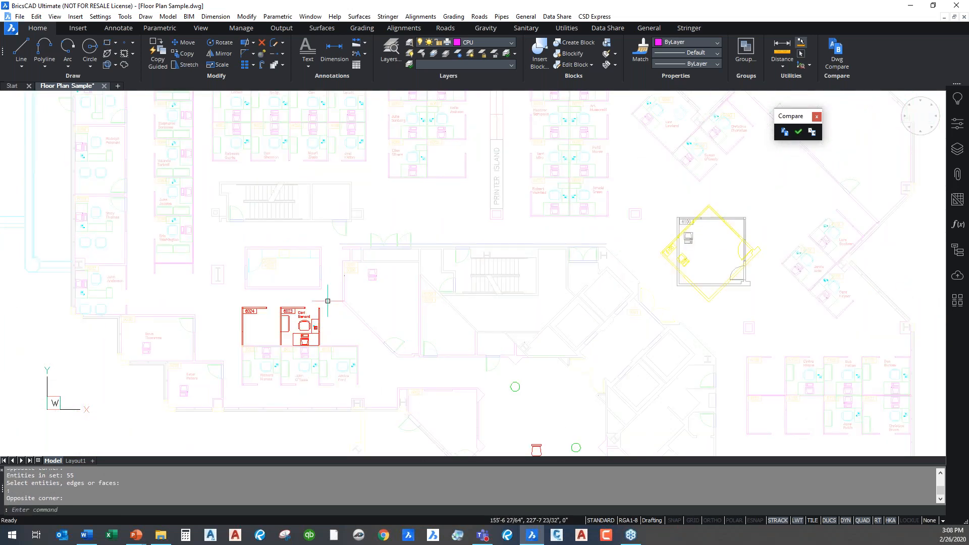
type("e")
key("Return")
left_click(327, 300)
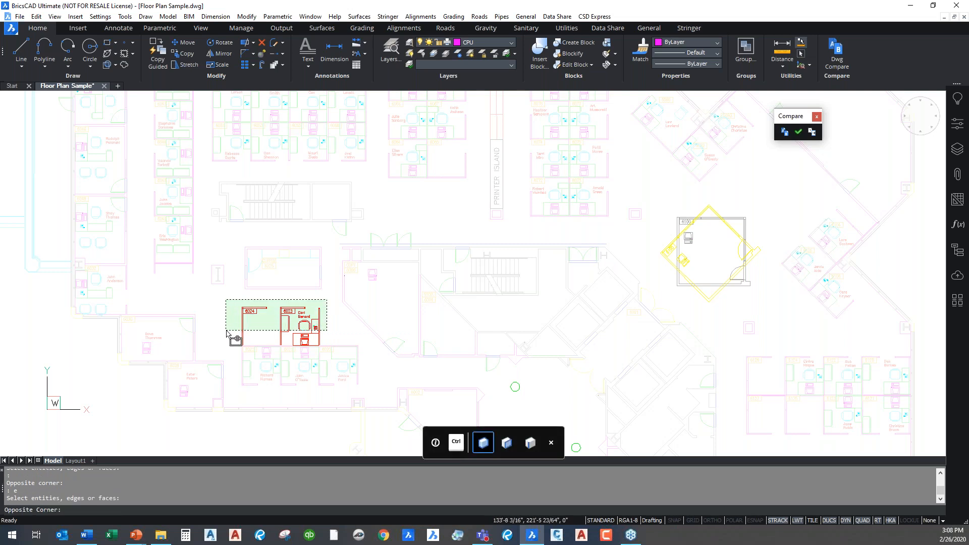
left_click(245, 339)
key("Return")
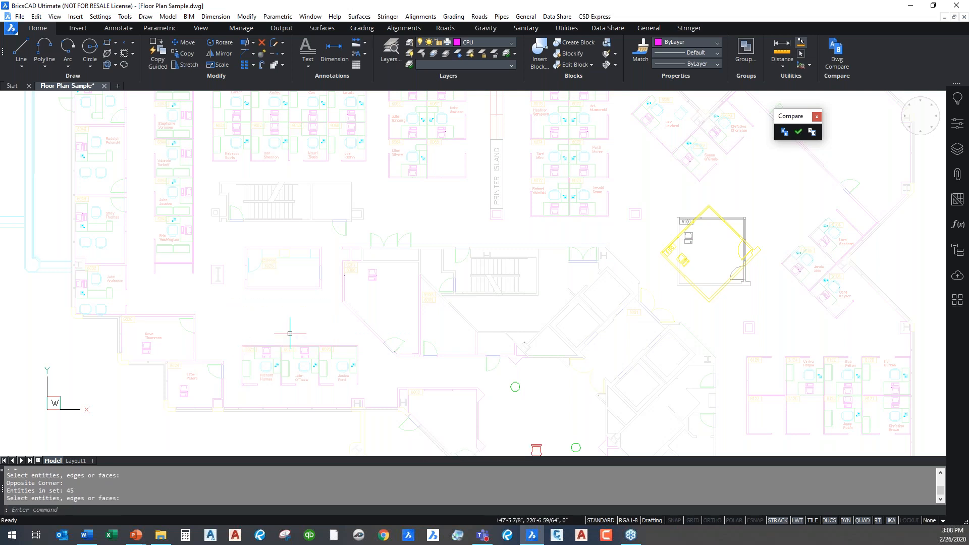
- Erase the red-marked chair symbol in the central lobby
middle_click_drag(558, 392, 520, 320)
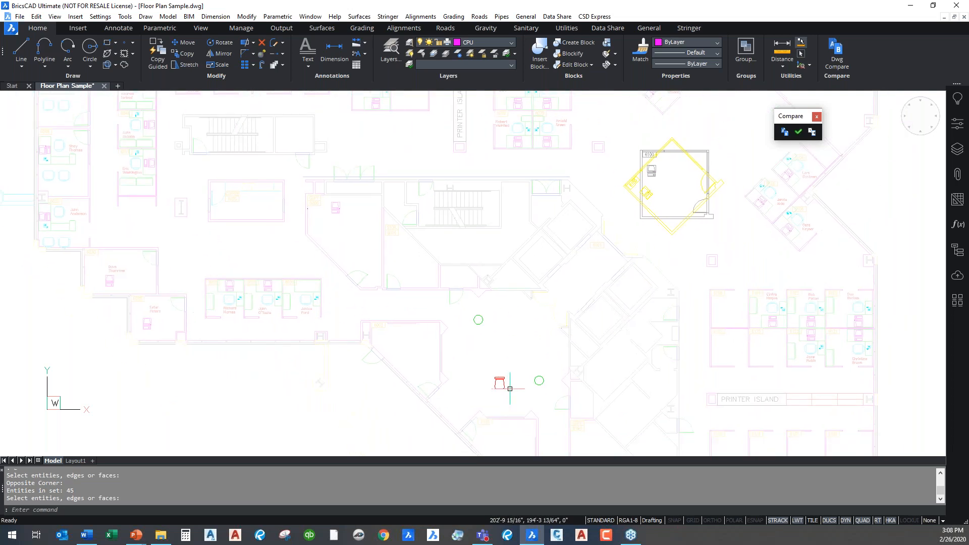
scroll(509, 386, "up", 5)
type("e")
key("Return")
left_click(509, 331)
left_click(457, 384)
key("Return")
- Erase the unrotated walls, door and room label of the old room 6100, leaving the yellow rotated version
scroll(419, 376, "down", 5)
scroll(470, 320, "down", 3)
middle_click_drag(490, 304, 483, 330)
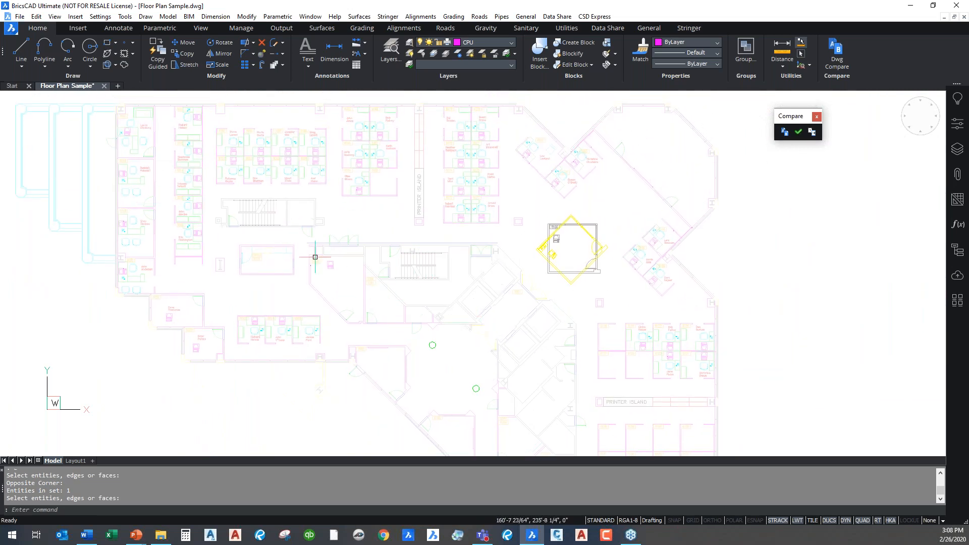
mouse_move(331, 413)
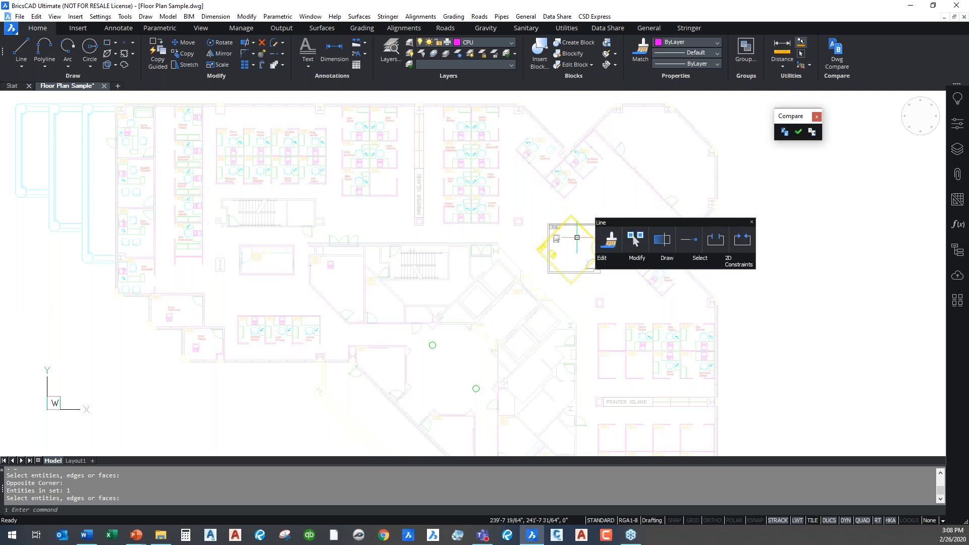
scroll(590, 235, "up", 5)
middle_click_drag(626, 226, 620, 187)
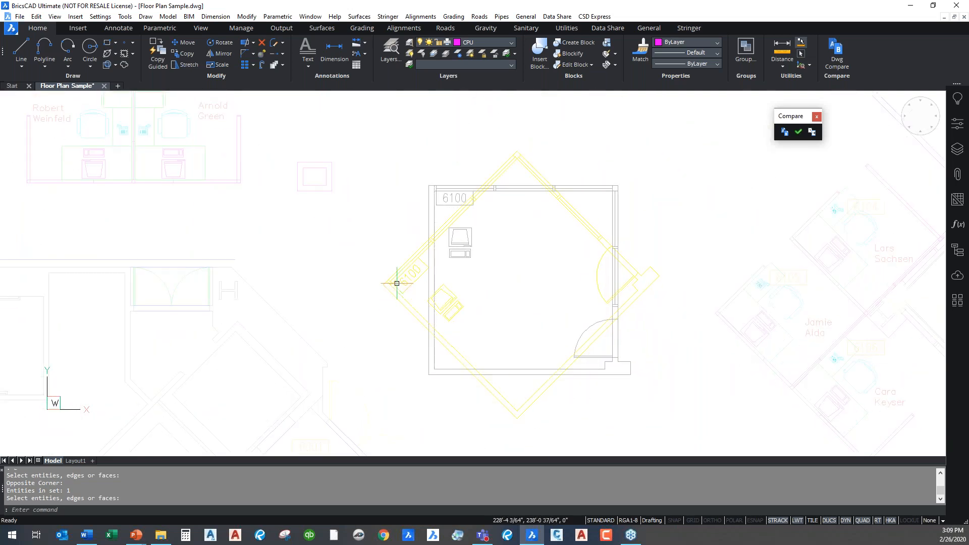
type("e")
key("Return")
mouse_move(630, 174)
left_mouse_down()
mouse_move(608, 210)
mouse_move(596, 208)
left_mouse_up()
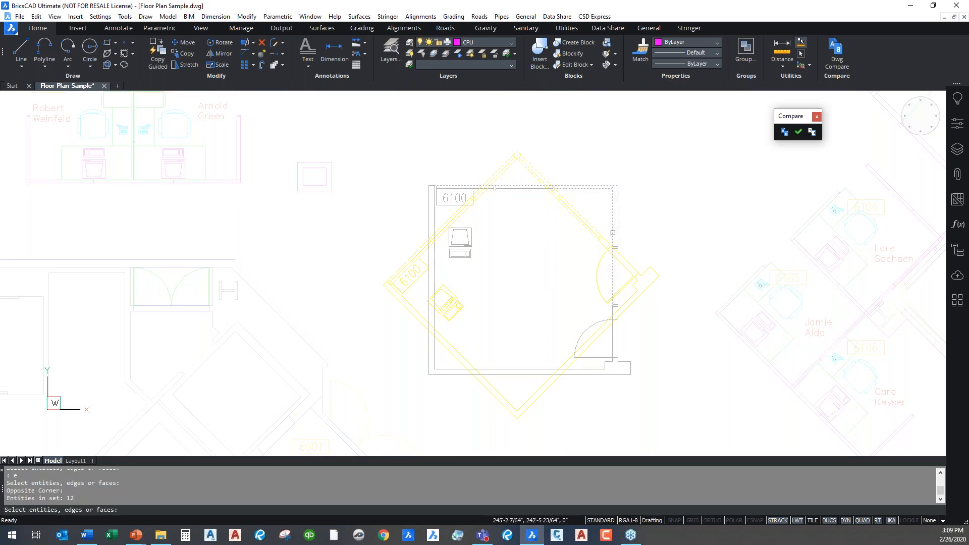
left_click_drag(641, 360, 601, 377)
left_click(600, 317)
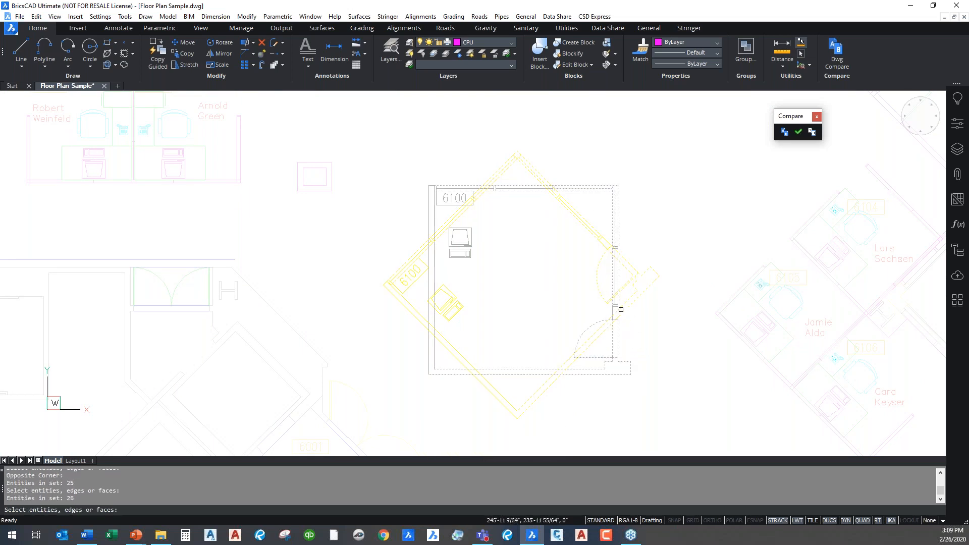
left_click_drag(623, 279, 605, 297)
left_click(603, 298)
scroll(619, 319, "up", 3)
key("Return")
left_click(592, 270)
left_click(626, 336)
scroll(555, 308, "down", 2)
scroll(556, 308, "down", 2)
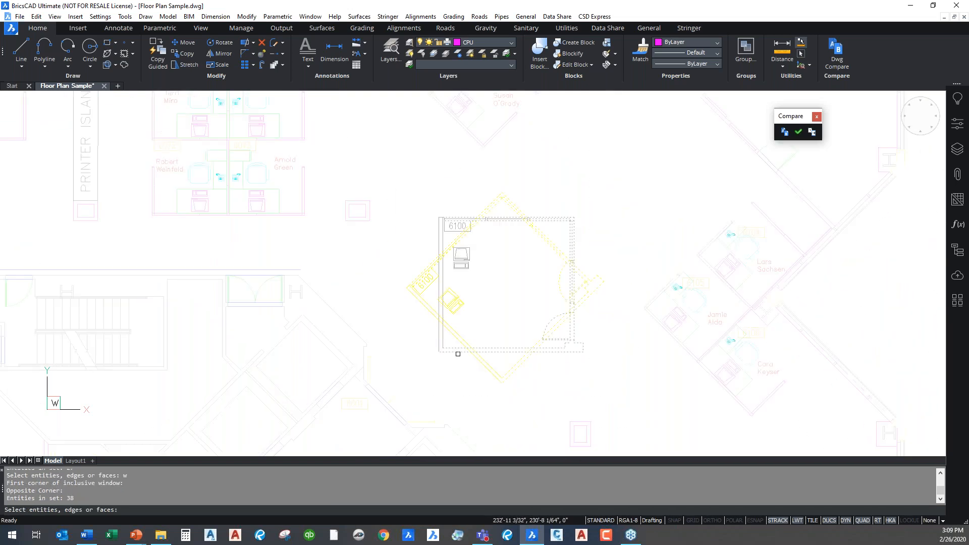
left_click(449, 340)
left_click(432, 356)
left_click(445, 209)
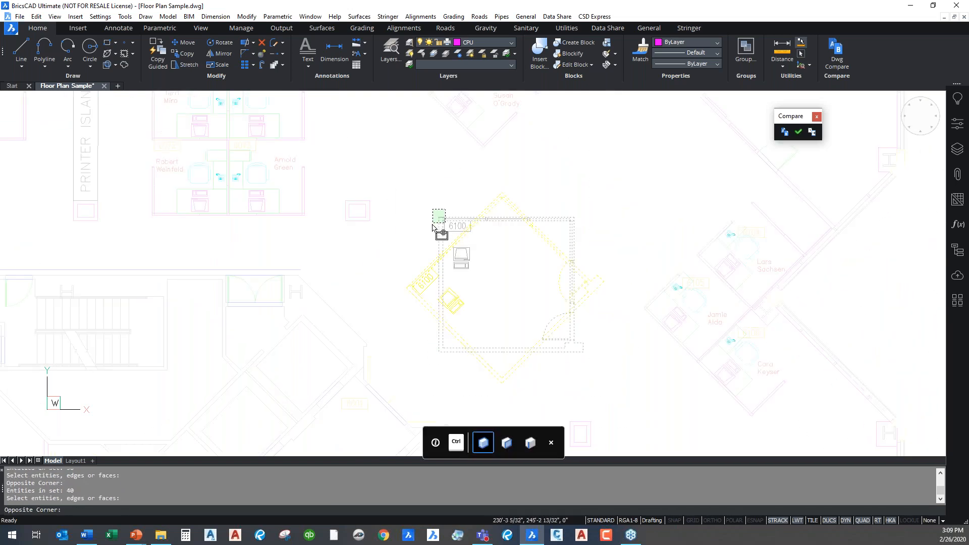
left_click(432, 229)
left_click(520, 235)
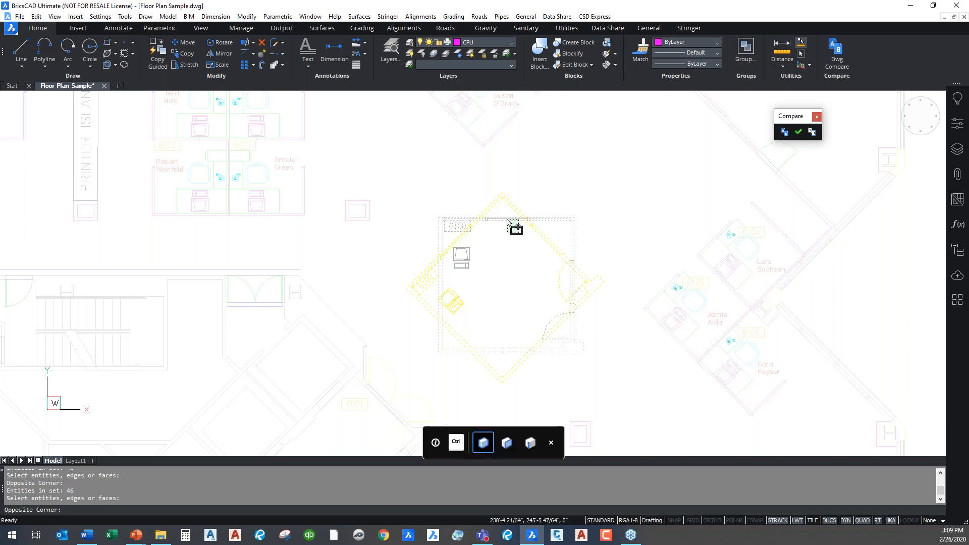
left_click(505, 219)
key("Return")
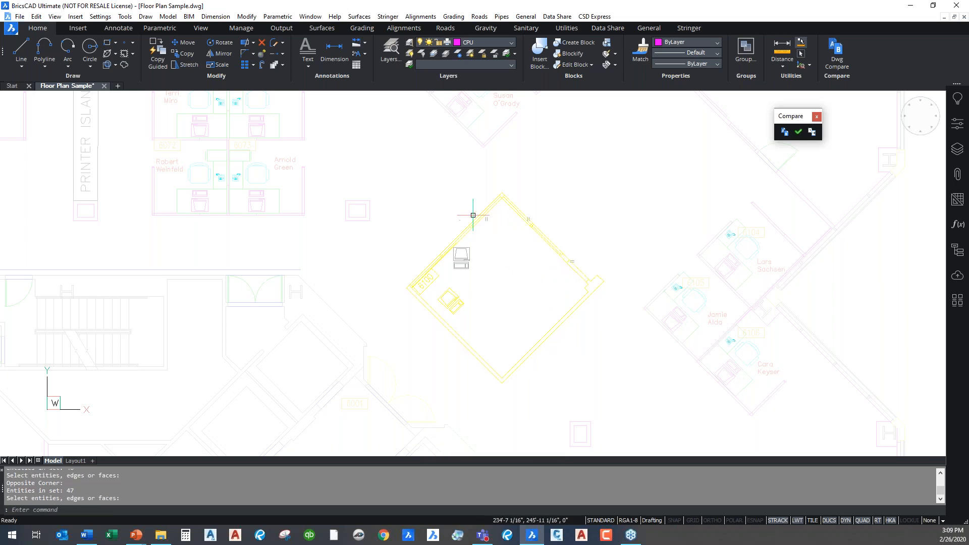
- Erase the leftover unrotated computer symbol inside room 6100
scroll(558, 280, "down", 1)
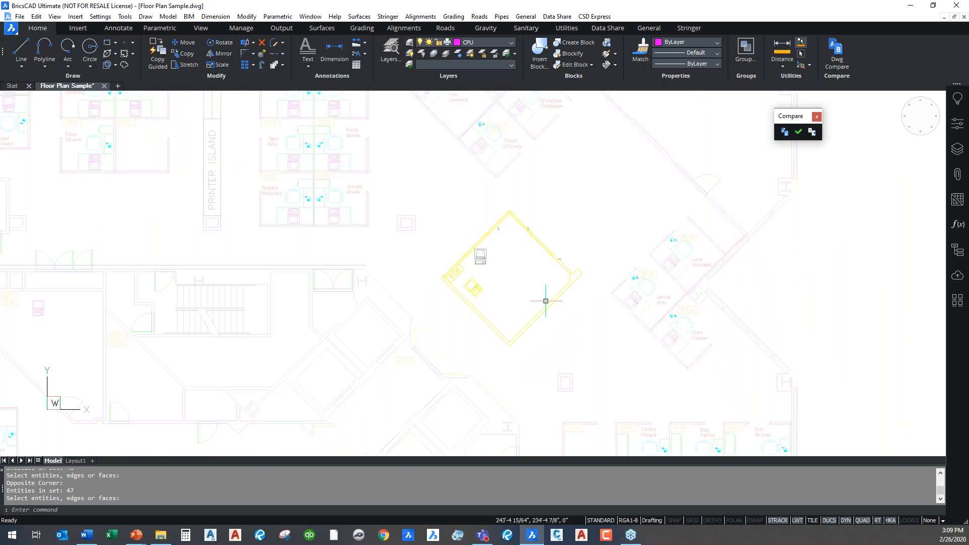
key("Escape")
key("Escape")
type("e")
key("Return")
left_click(481, 258)
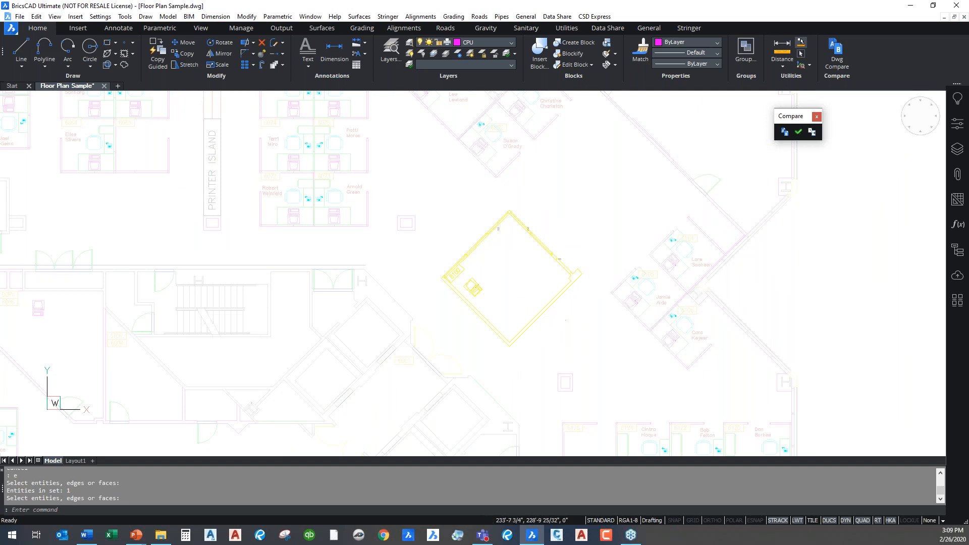
- Keep the two green lobby circles and the yellow rotated room 6100 from the revision, and end the compare session
scroll(452, 255, "down", 3)
scroll(380, 311, "up", 2)
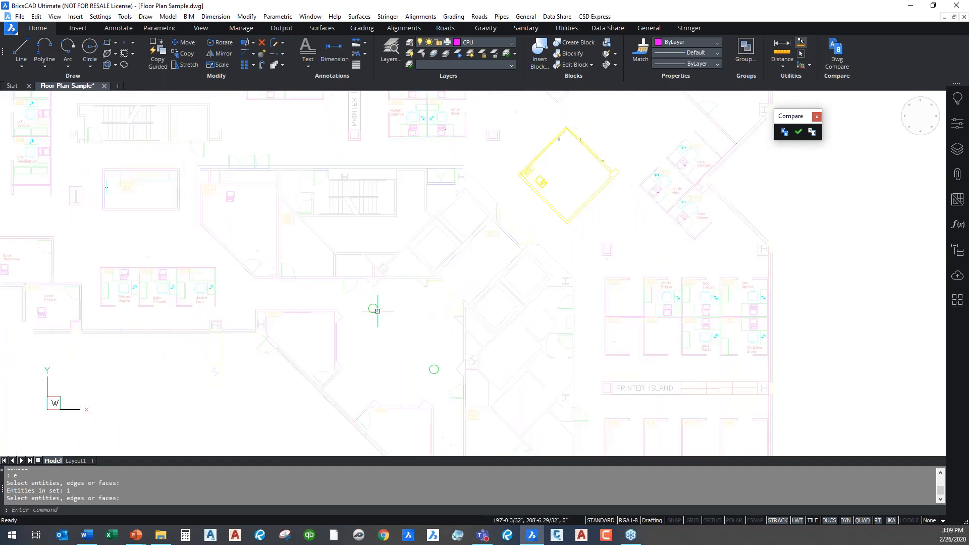
scroll(480, 237, "down", 3)
scroll(505, 184, "up", 1)
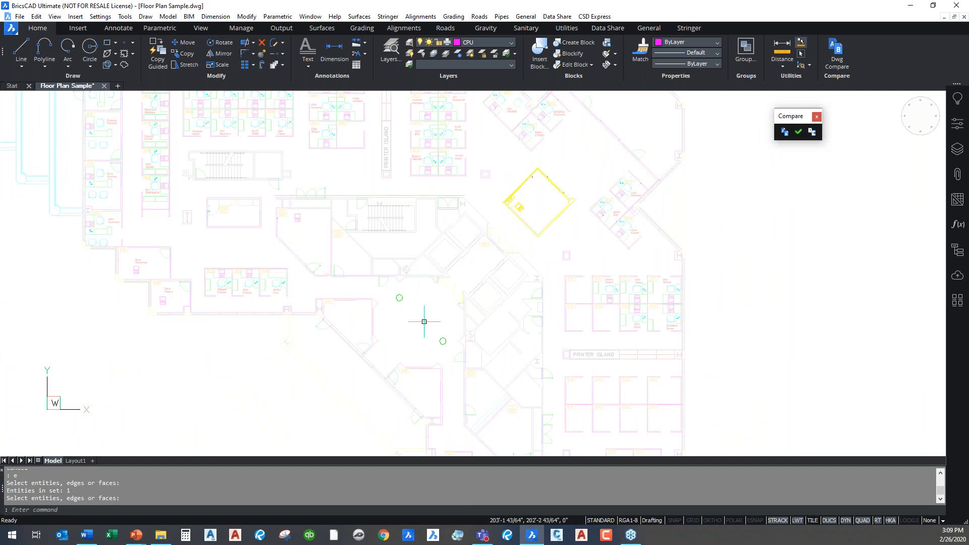
middle_click_drag(609, 219, 539, 243)
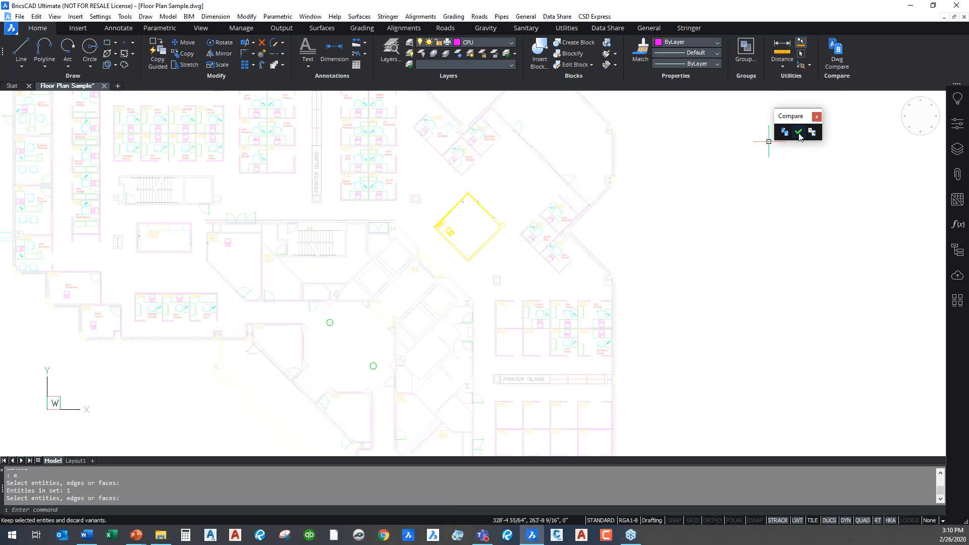
left_click(798, 133)
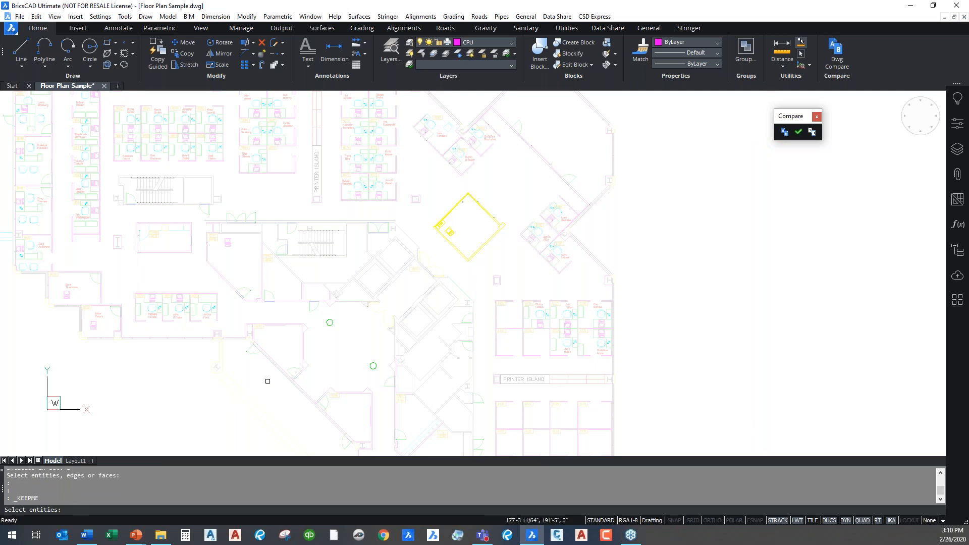
left_click(326, 321)
left_click(377, 368)
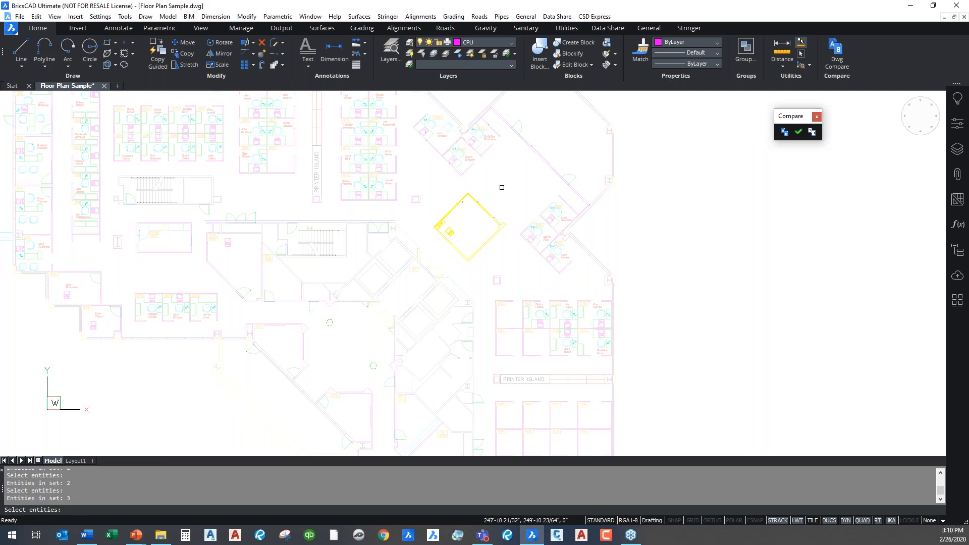
left_click(509, 183)
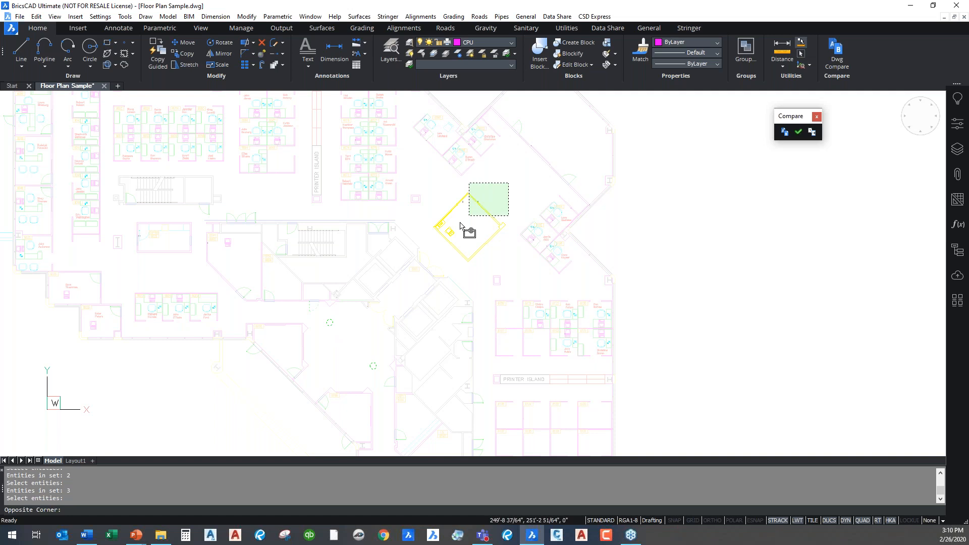
left_click(434, 265)
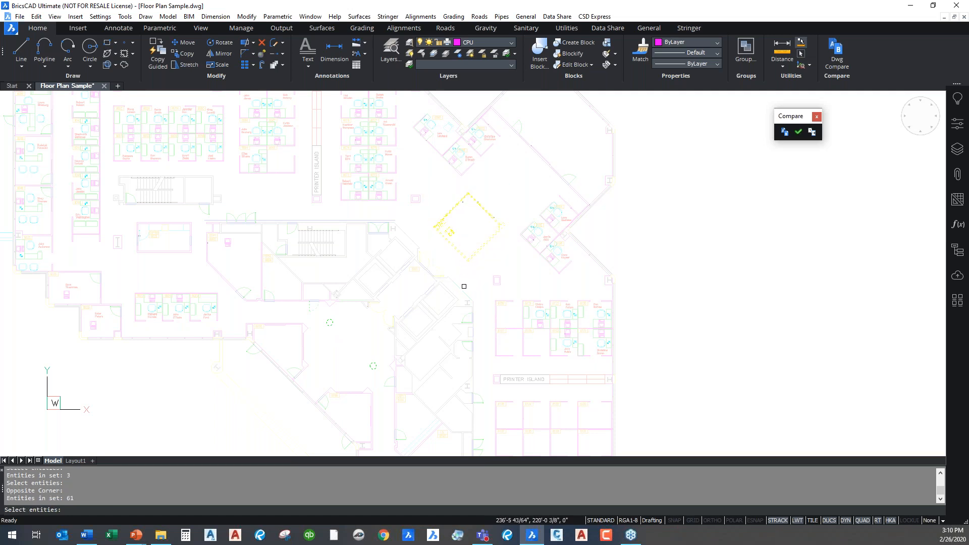
key("Return")
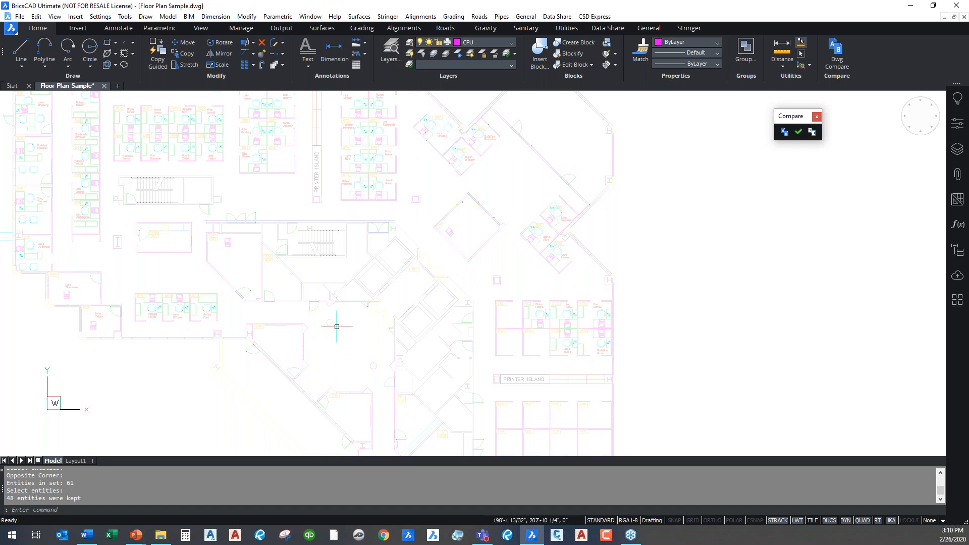
mouse_move(332, 327)
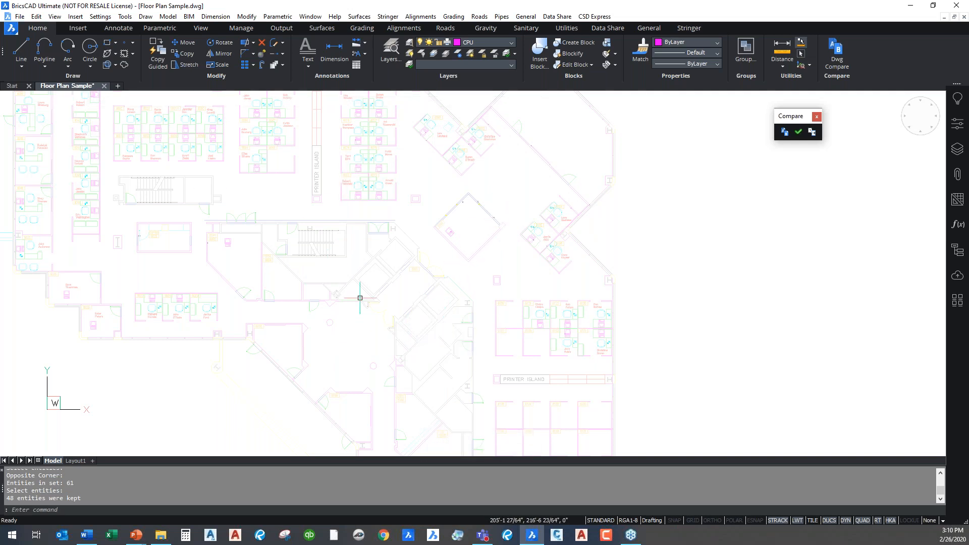
left_click(812, 132)
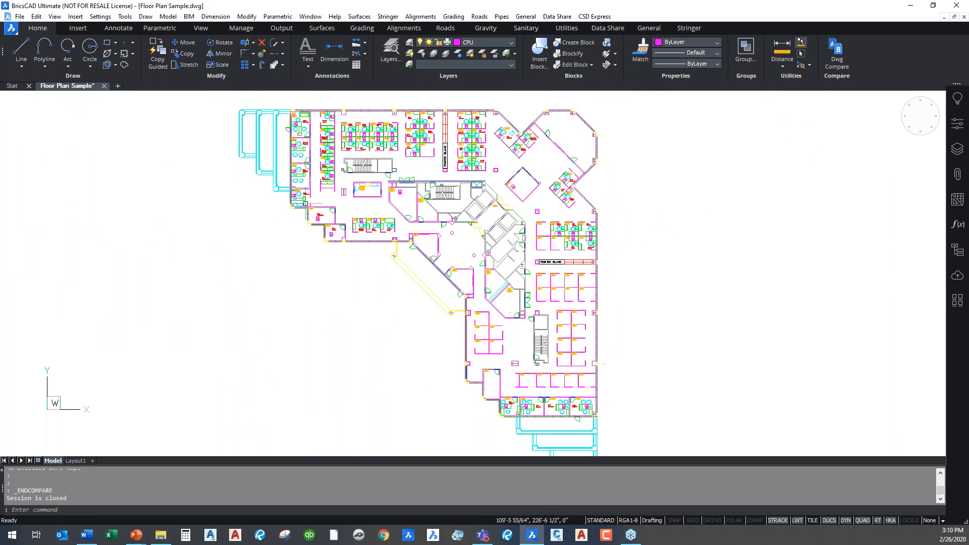
- Examine the two circles in the central lobby and the rotated room 6100 in the merged floor plan
scroll(356, 196, "up", 6)
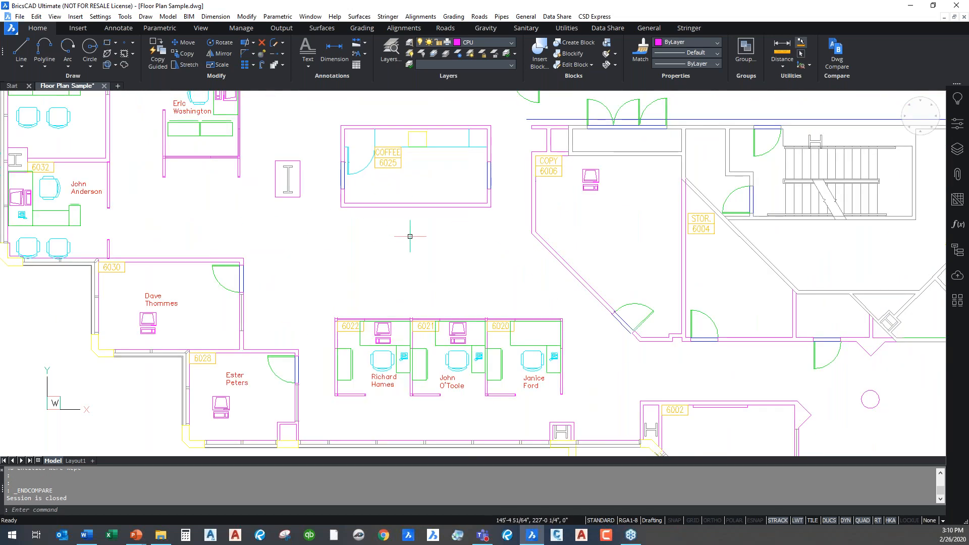
scroll(408, 238, "down", 4)
middle_click_drag(470, 219, 447, 189)
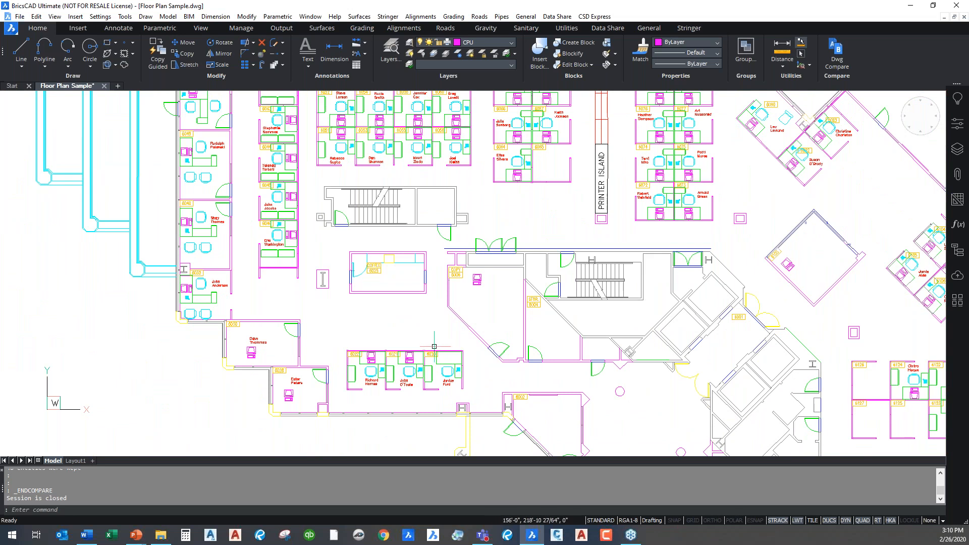
middle_click_drag(673, 453, 612, 337)
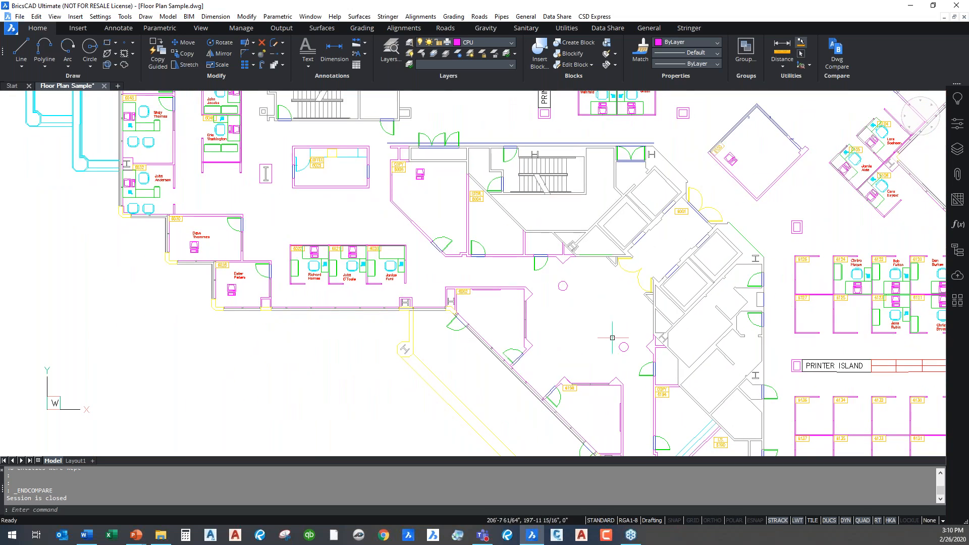
scroll(612, 338, "up", 3)
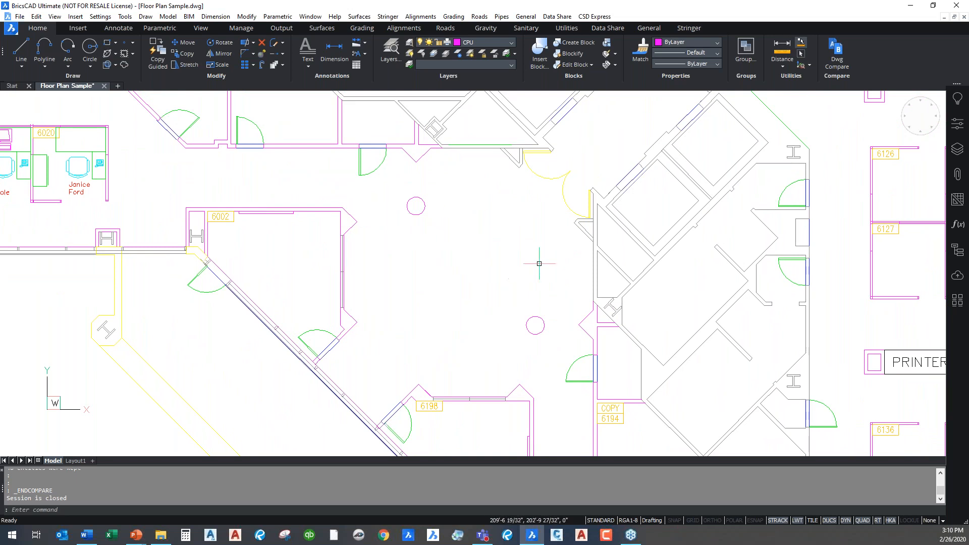
scroll(597, 226, "down", 2)
middle_click_drag(674, 202, 461, 354)
scroll(517, 203, "up", 2)
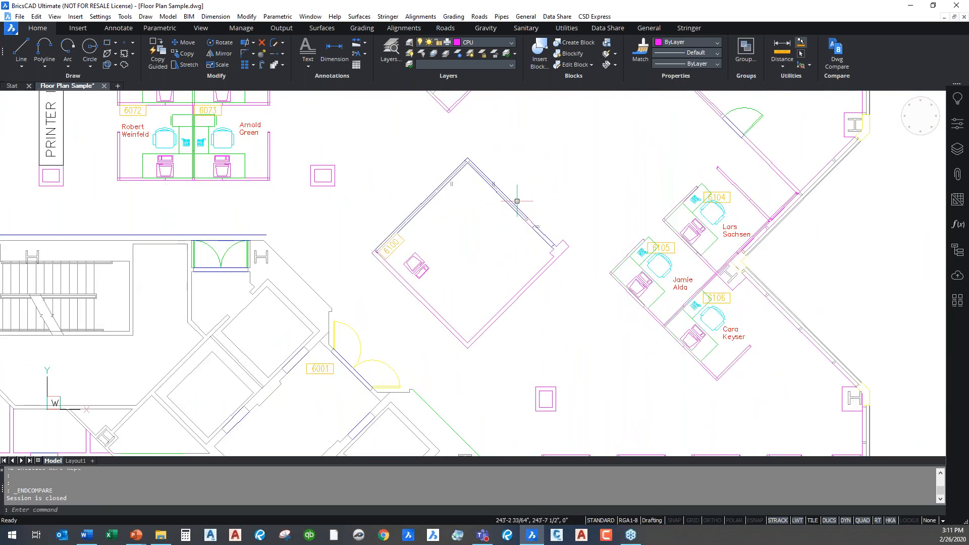
scroll(422, 300, "down", 2)
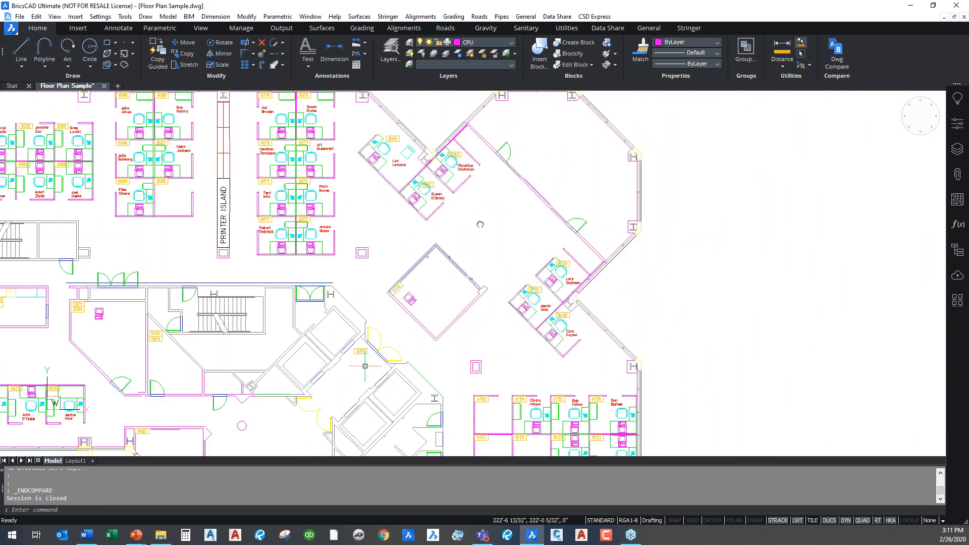
middle_click_drag(367, 363, 601, 199)
middle_click_drag(505, 312, 470, 263)
scroll(470, 256, "up", 2)
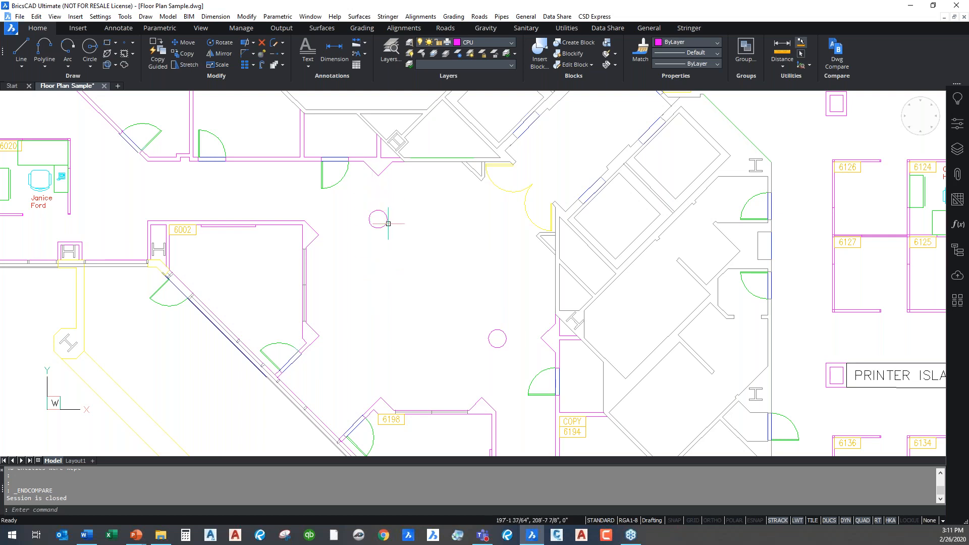
- Examine the rotated computer symbol in room 6100, the computer block in copy room 6006 and the overall plan
mouse_move(384, 224)
scroll(530, 244, "down", 2)
middle_click_drag(561, 209, 440, 365)
scroll(527, 248, "up", 3)
scroll(558, 206, "up", 2)
middle_click_drag(466, 321, 544, 177)
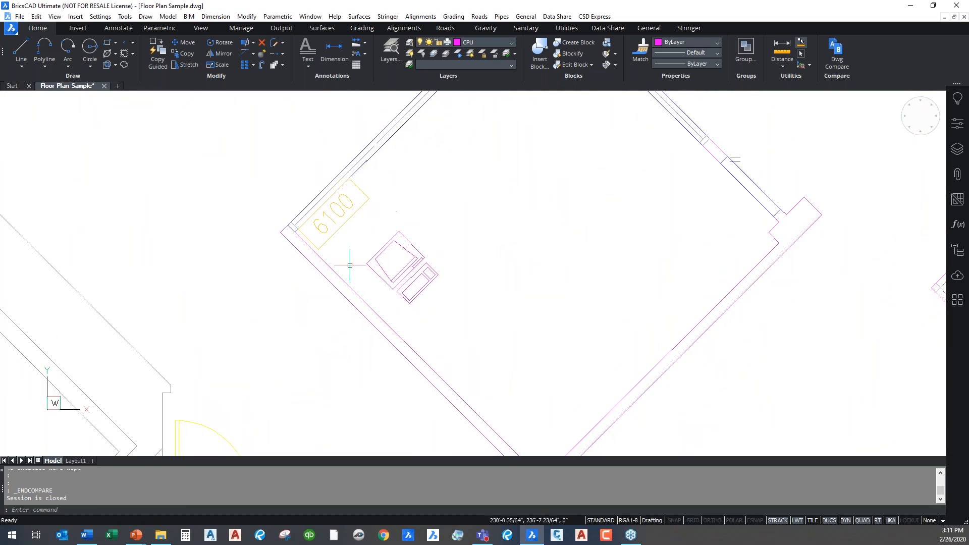
scroll(490, 226, "down", 5)
middle_click_drag(311, 282, 697, 233)
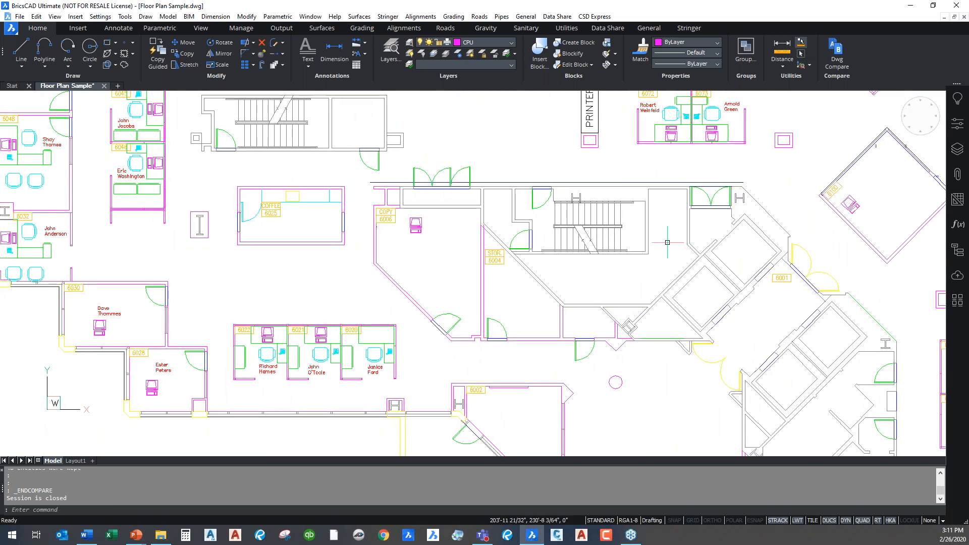
mouse_move(315, 368)
mouse_move(410, 220)
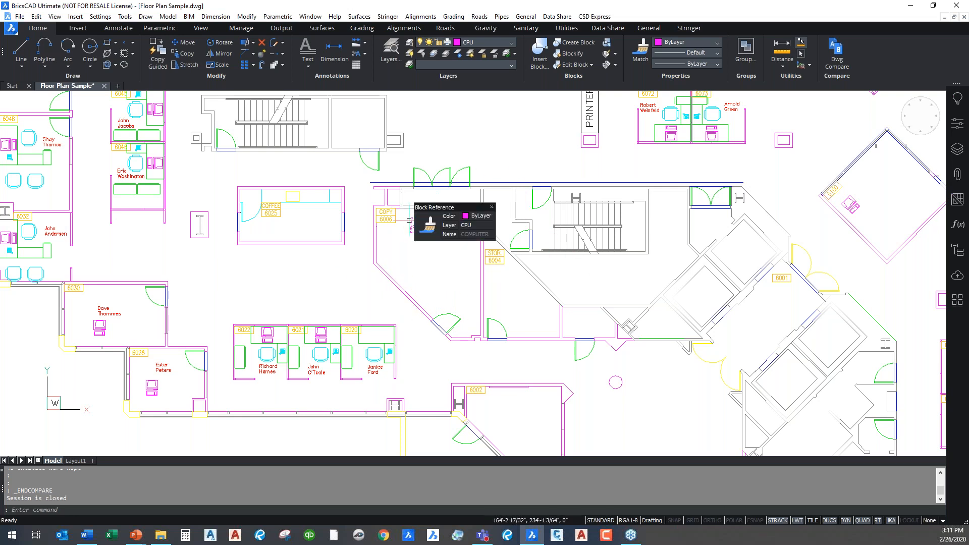
scroll(353, 313, "down", 3)
scroll(477, 333, "down", 2)
middle_click_drag(477, 334, 418, 258)
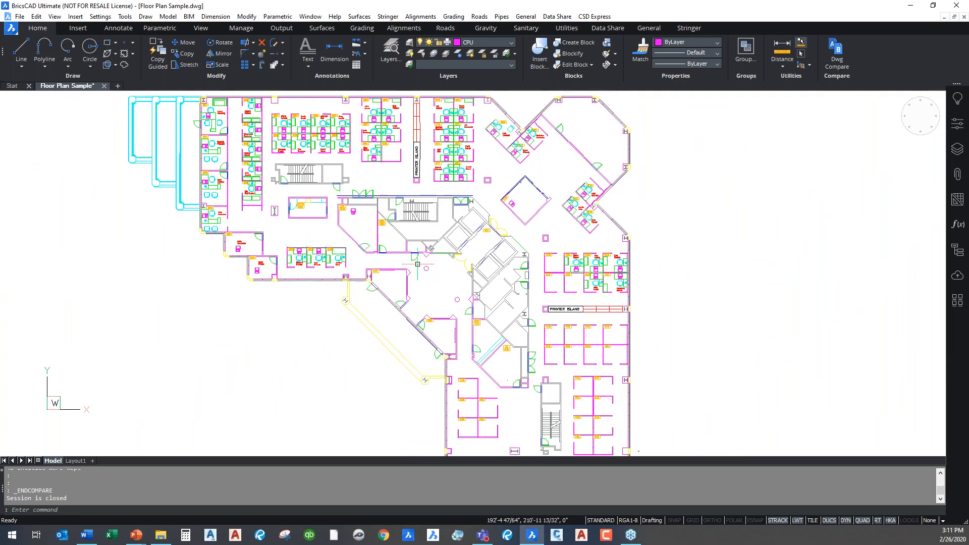
scroll(418, 264, "down", 2)
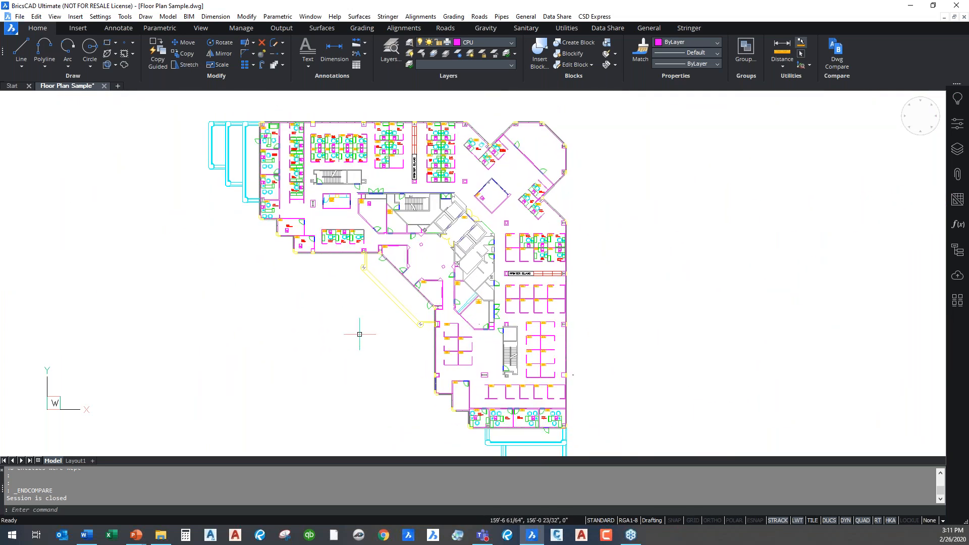
left_click(122, 16)
left_click(170, 266)
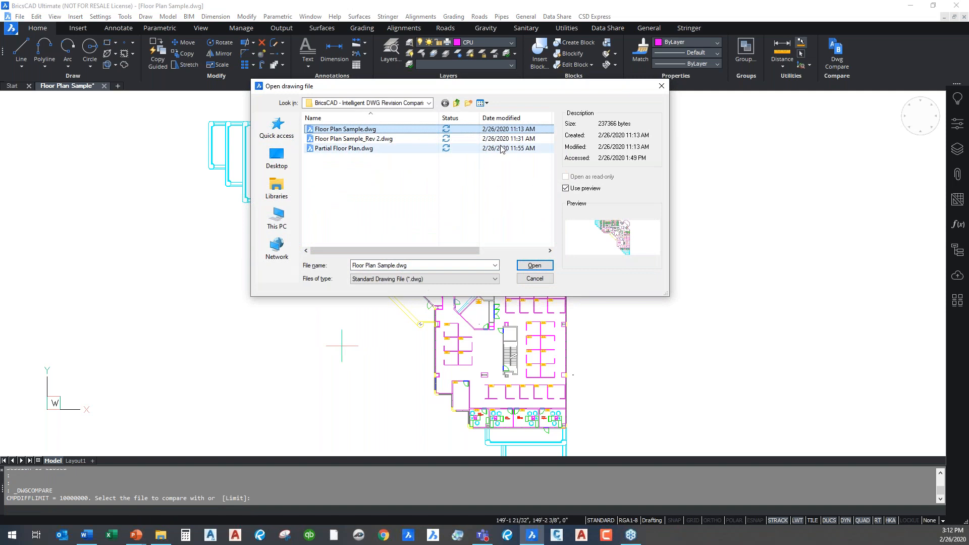
left_click(535, 279)
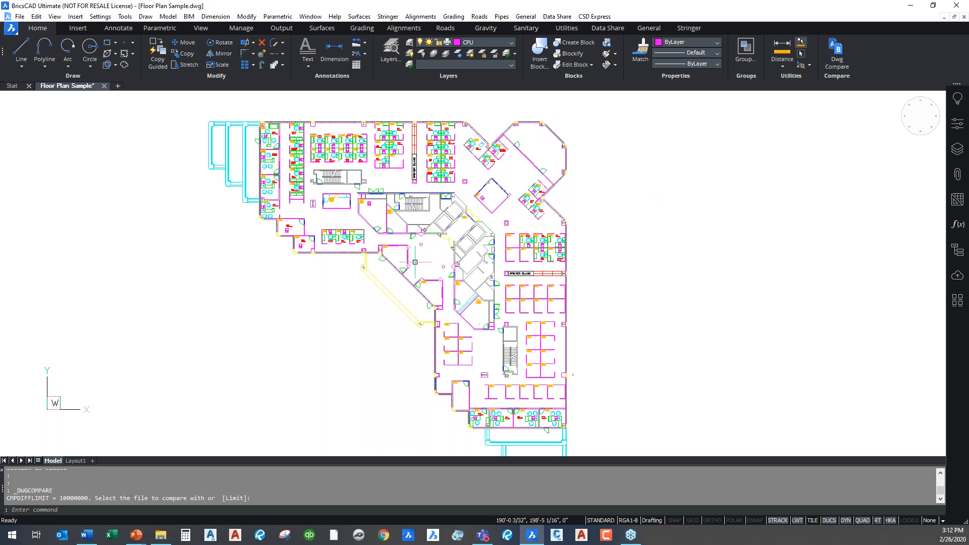
- Close Floor Plan Sample.dwg without saving the merged changes and reopen the original drawing
left_click(106, 87)
left_click(505, 262)
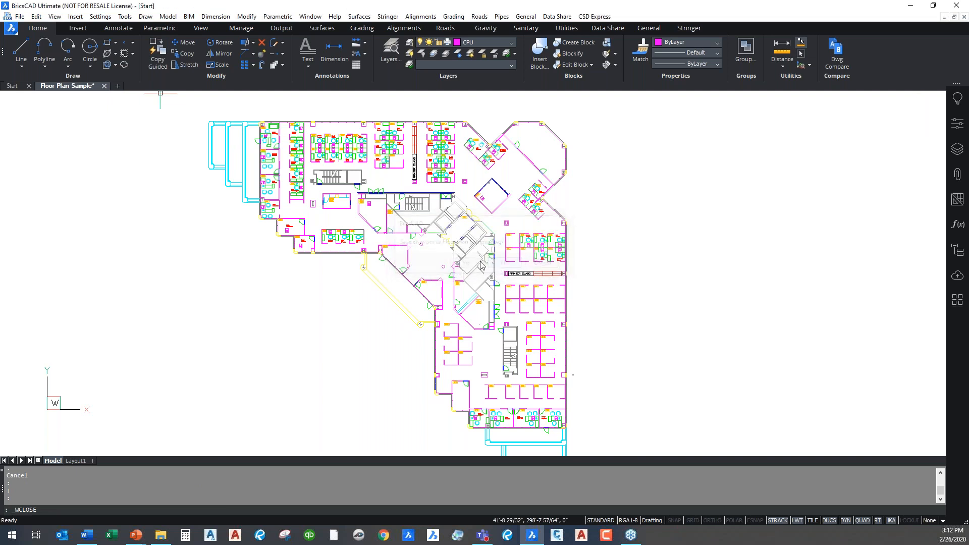
left_click(304, 174)
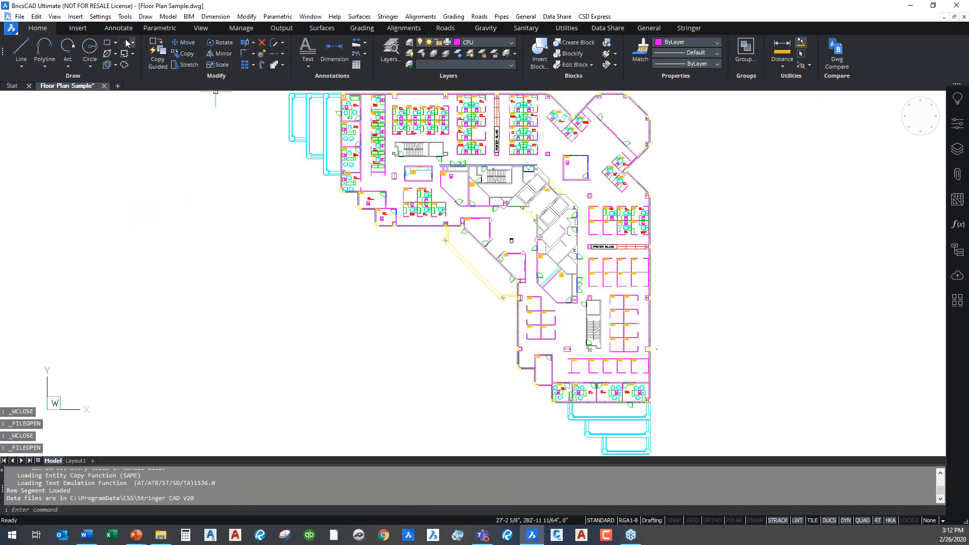
- Start a drawing comparison of the current plan against Floor Plan Sample Rev 2.dwg
left_click(78, 28)
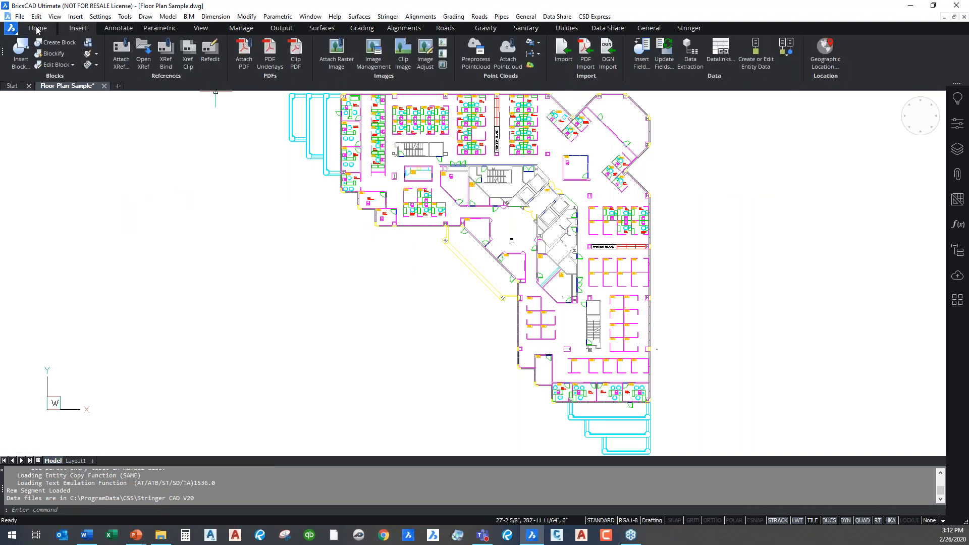
left_click(124, 16)
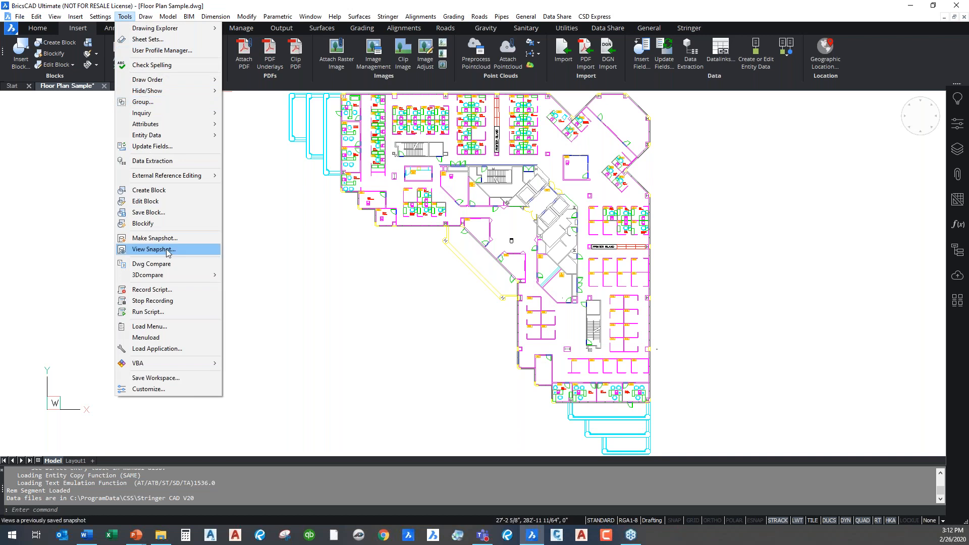
left_click(151, 264)
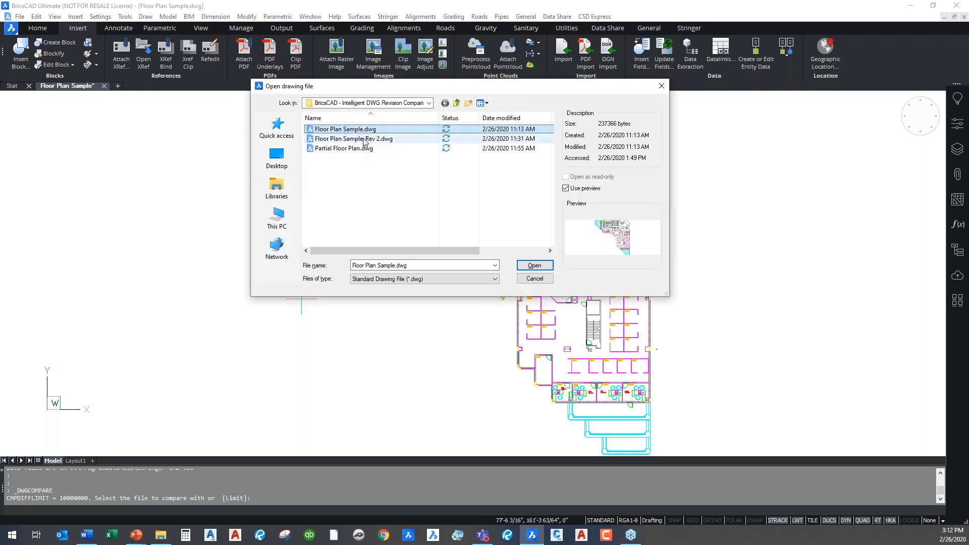
left_click(363, 139)
left_click(534, 265)
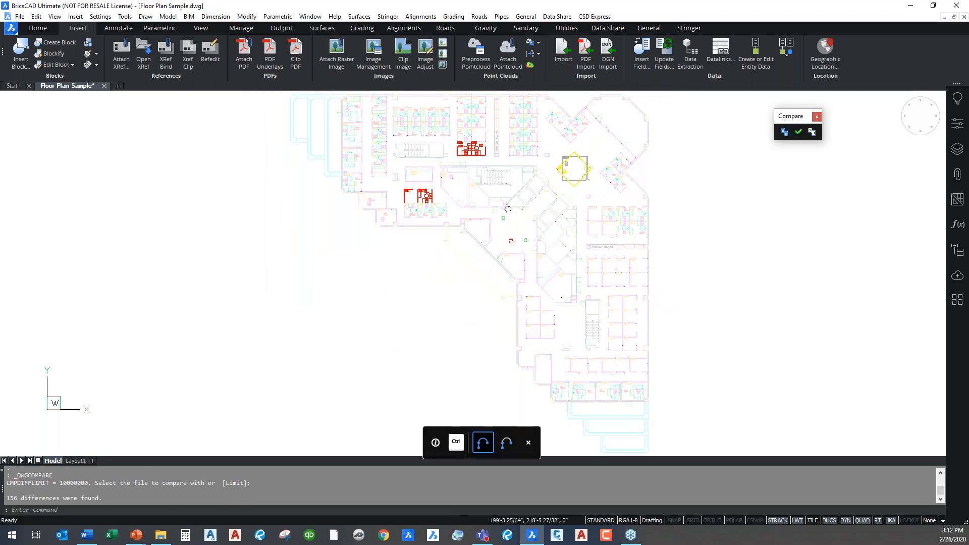
- Examine the highlighted differences at cubicles 6023 and 6024, in the central lobby and around room 6100
scroll(503, 210, "up", 1)
scroll(387, 213, "up", 1)
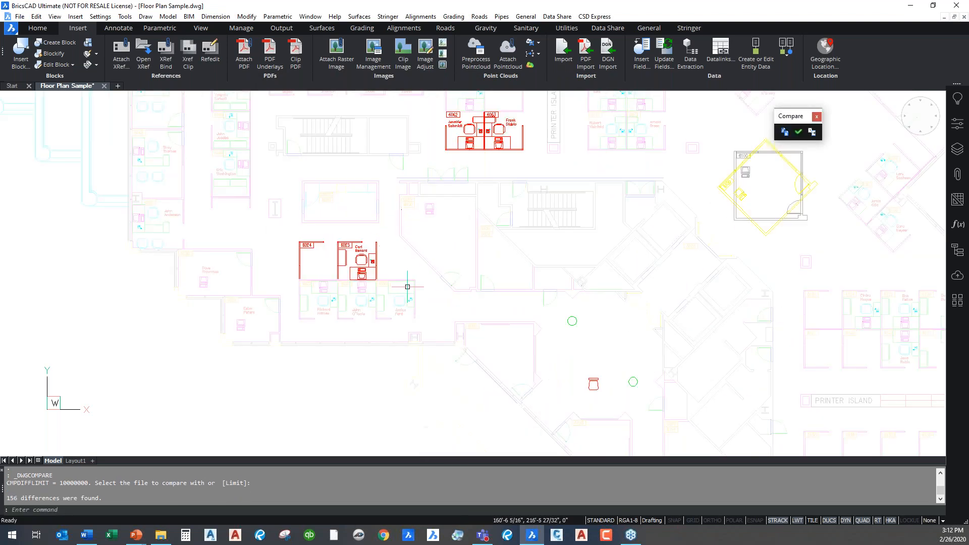
scroll(408, 286, "up", 2)
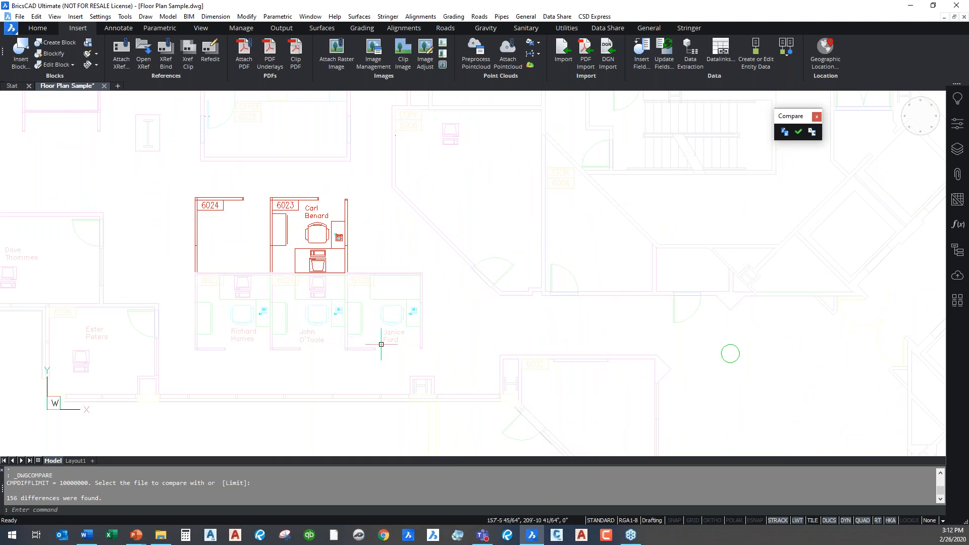
middle_click_drag(299, 284, 289, 332)
mouse_move(309, 291)
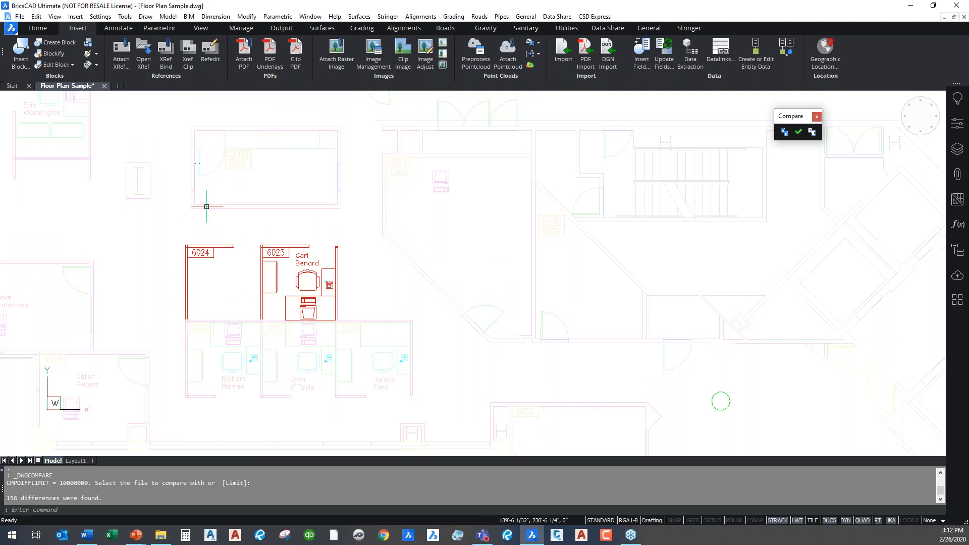
scroll(394, 338, "down", 2)
middle_click_drag(551, 344, 402, 299)
middle_click_drag(493, 314, 374, 428)
mouse_move(106, 364)
middle_mouse_down()
mouse_move(428, 305)
mouse_move(367, 317)
mouse_move(281, 313)
middle_mouse_up()
scroll(427, 318, "down", 1)
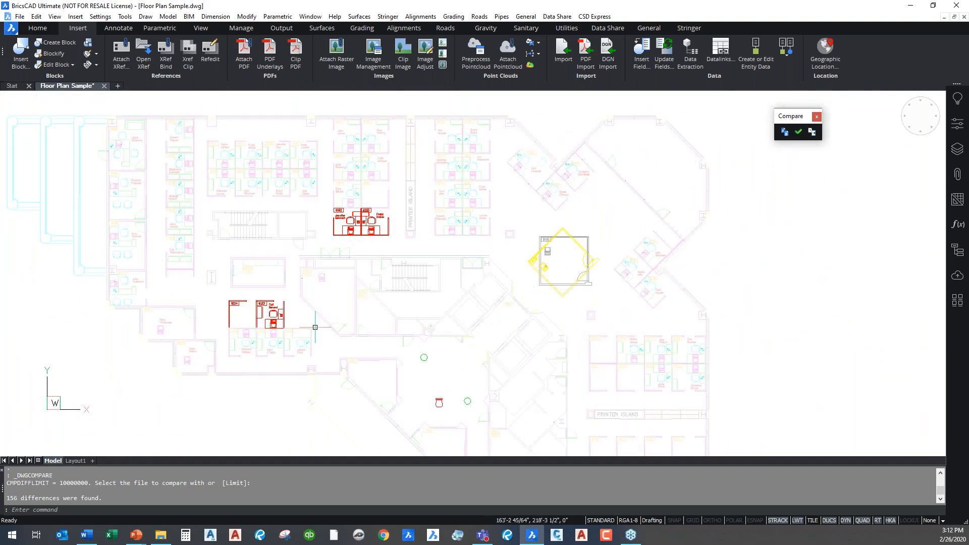
mouse_move(321, 259)
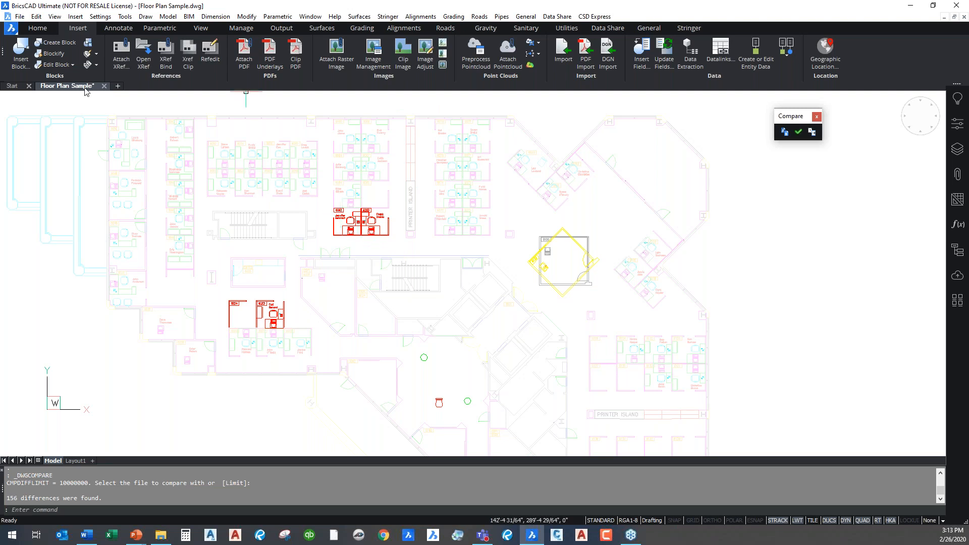
mouse_move(205, 197)
key("ctrl")
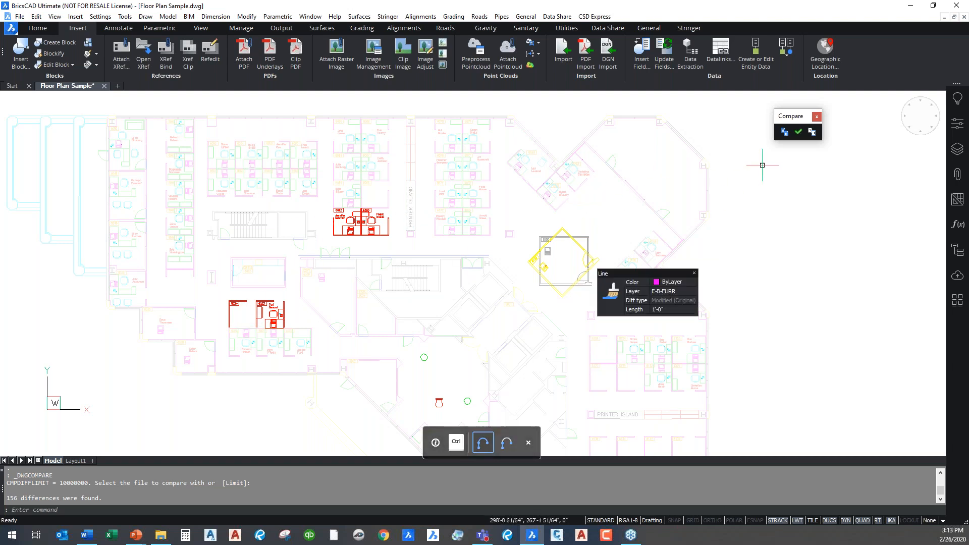
- End the compare session and examine the central lobby and surrounding rooms of the plan
left_click(812, 132)
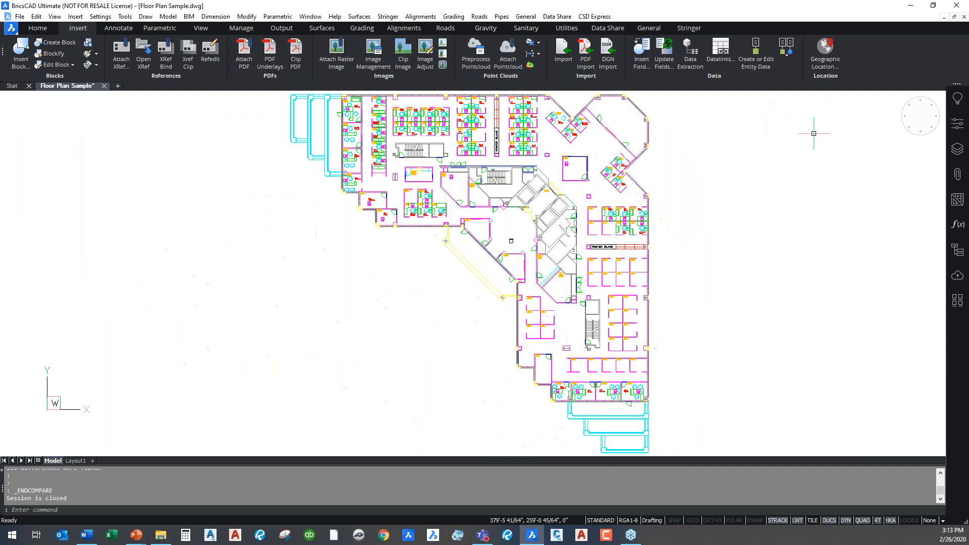
scroll(485, 221, "up", 5)
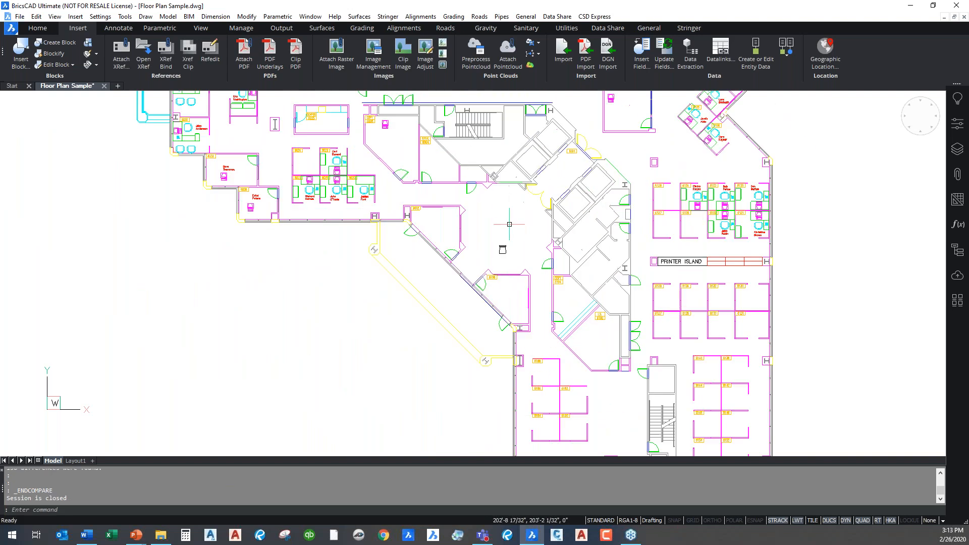
scroll(551, 165, "down", 4)
middle_click_drag(551, 165, 515, 238)
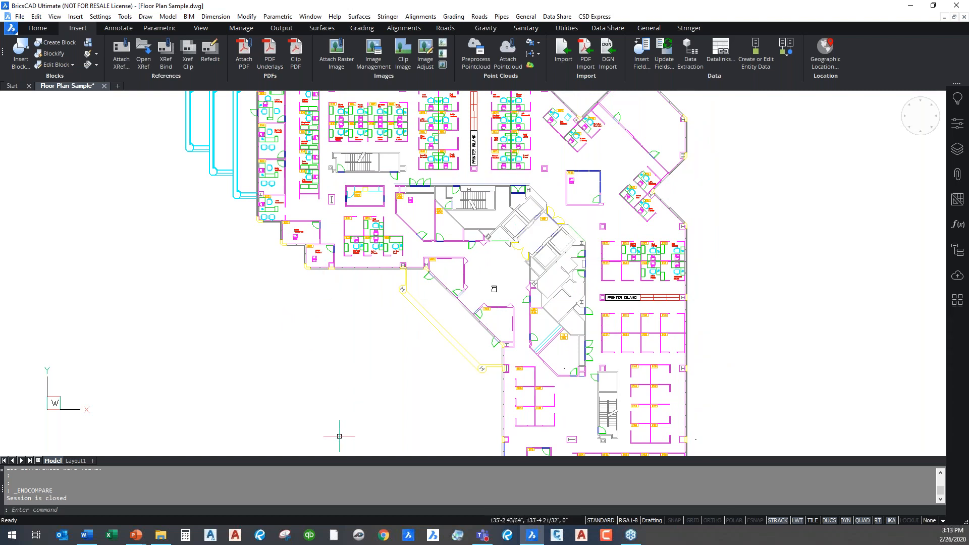
- Switch to the running PowerPoint slide show
mouse_move(137, 538)
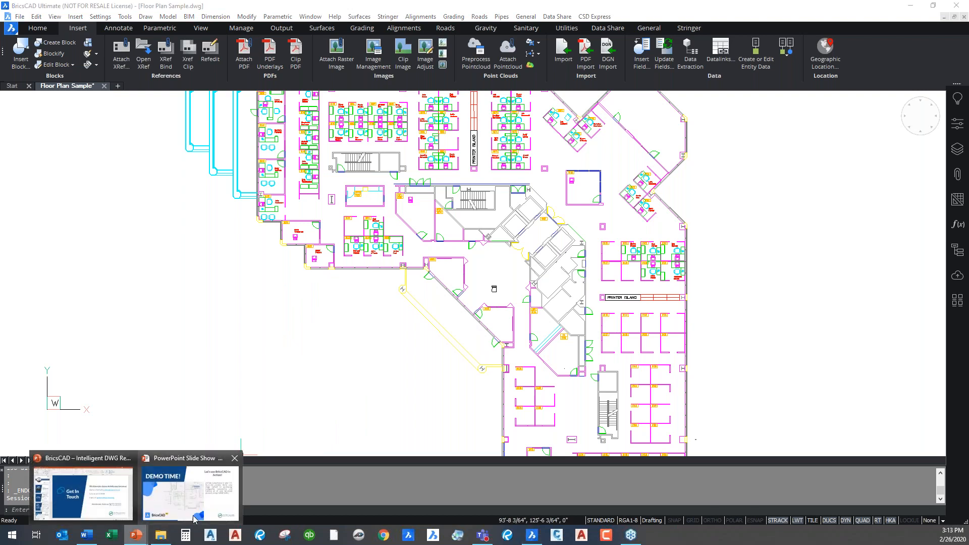
left_click(188, 489)
left_click(346, 350)
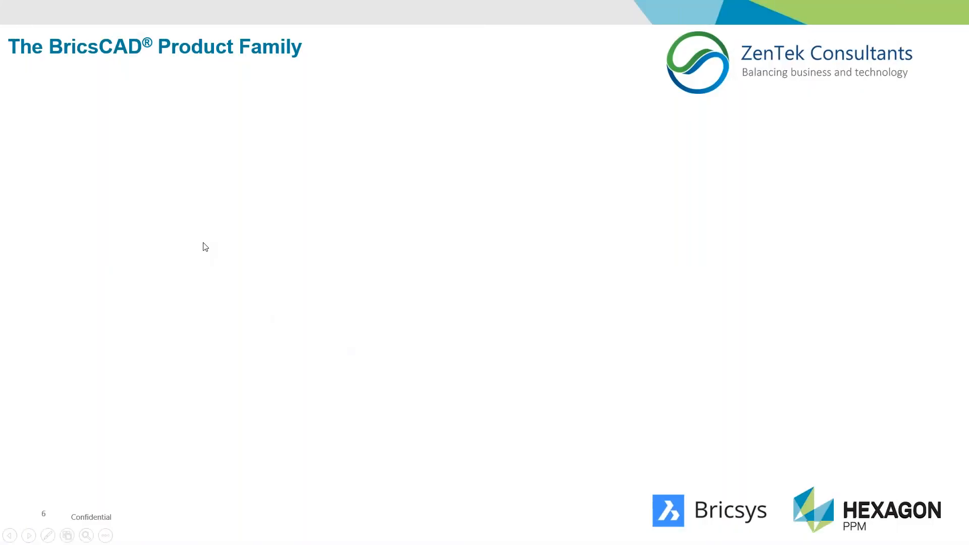
left_click(244, 231)
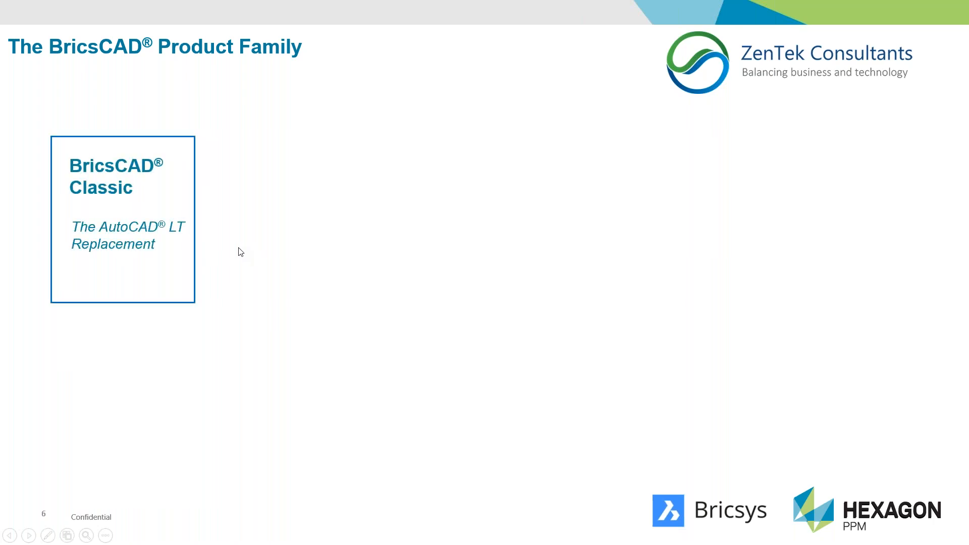
left_click(238, 248)
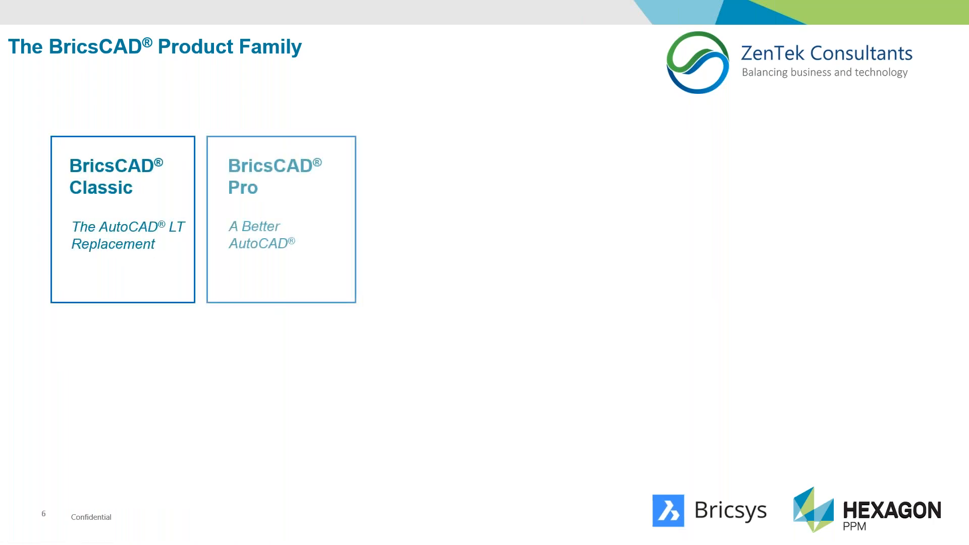
left_click(426, 275)
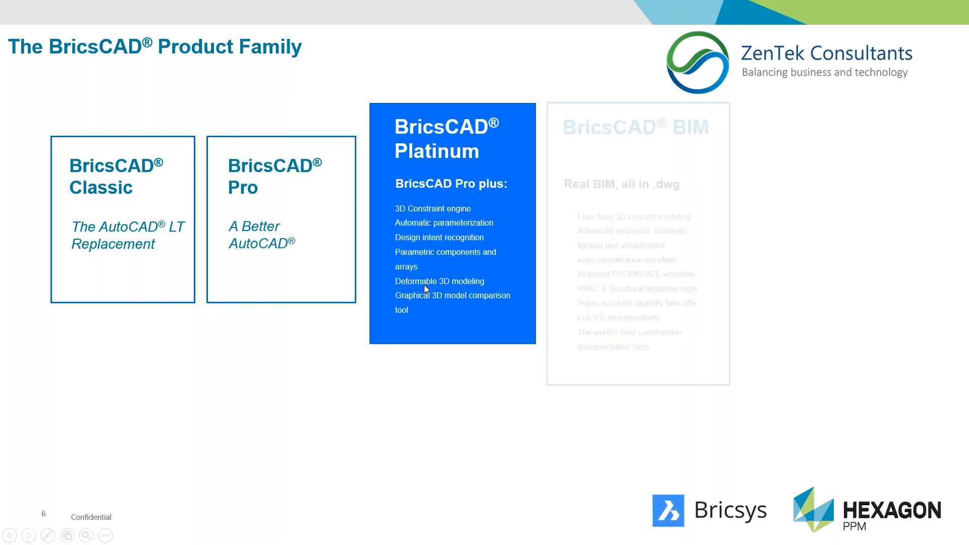